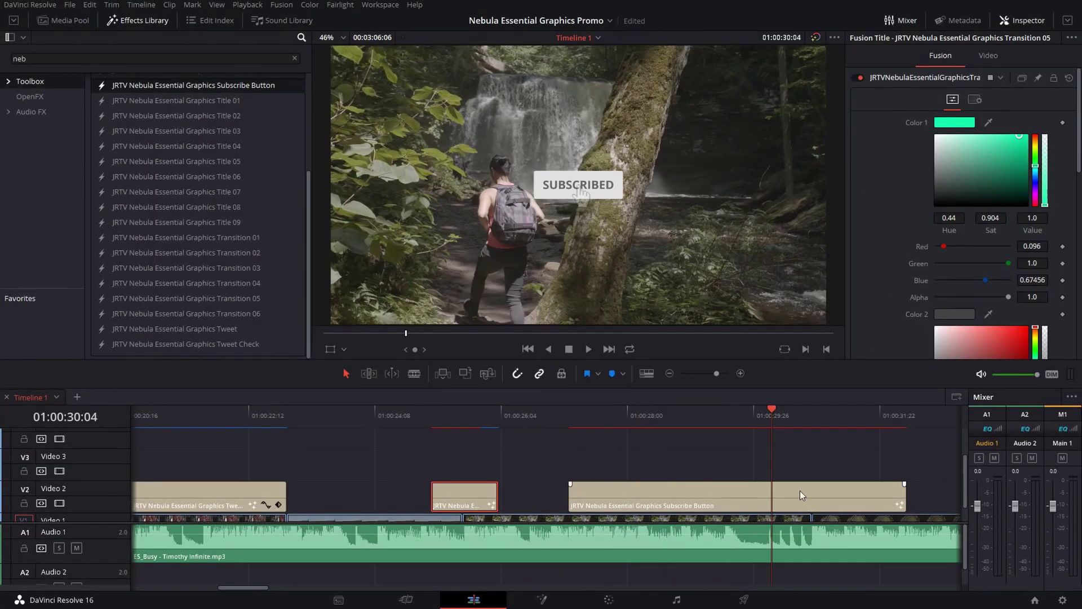
Trim the end of the Subscribe Button title clip to make it shorter
{"action": "left_click_drag", "start_coordinate": [905, 494], "coordinate": [771, 495]}
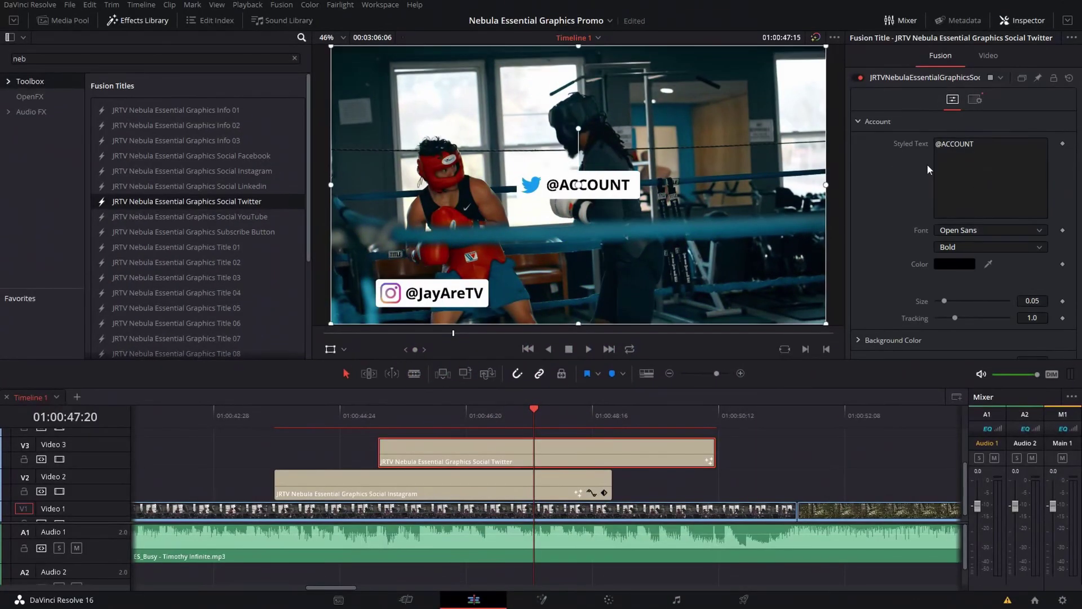
{"action": "type", "text": "JayAreTV"}
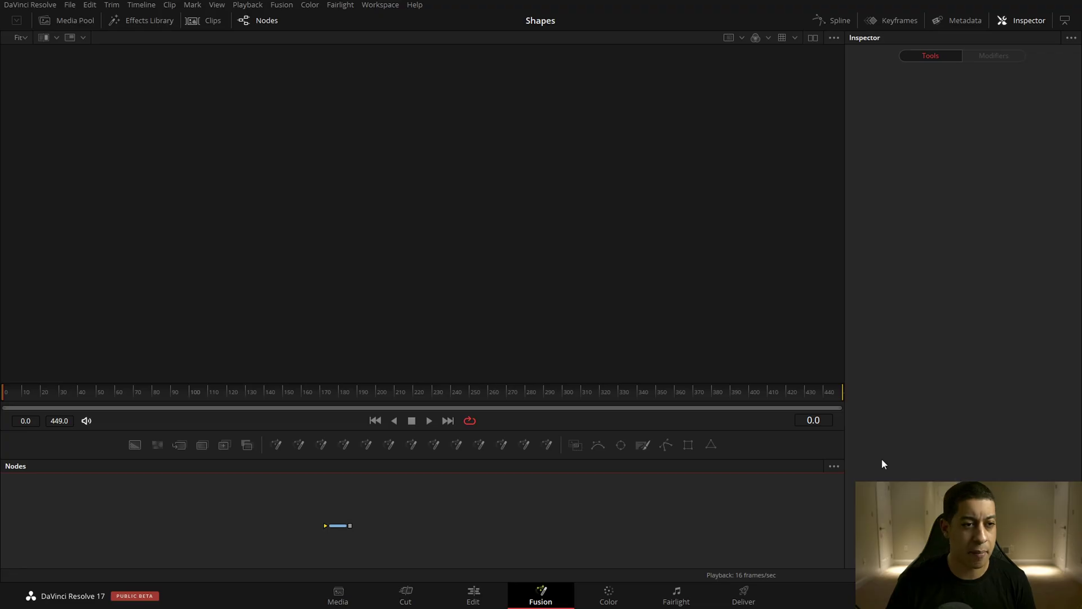
Raise the viewer/Nodes divider so the node graph gets more vertical room
{"action": "left_click_drag", "start_coordinate": [753, 362], "coordinate": [754, 335]}
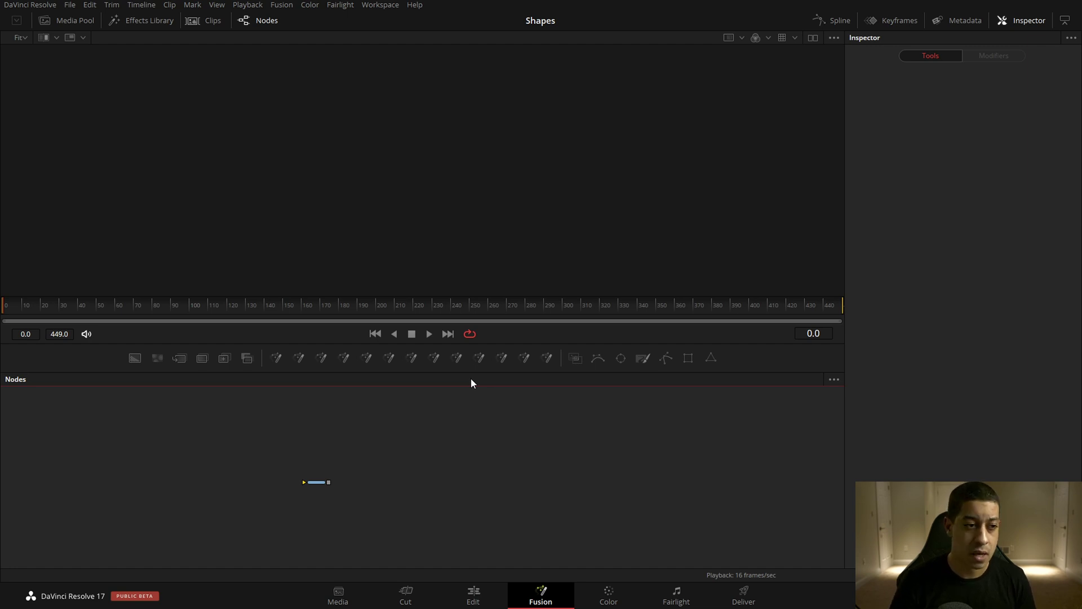
Show the Shape category under Tools in the Effects Library, dismissing the add-node menu
{"action": "right_click", "coordinate": [428, 405]}
{"action": "mouse_move", "coordinate": [474, 408]}
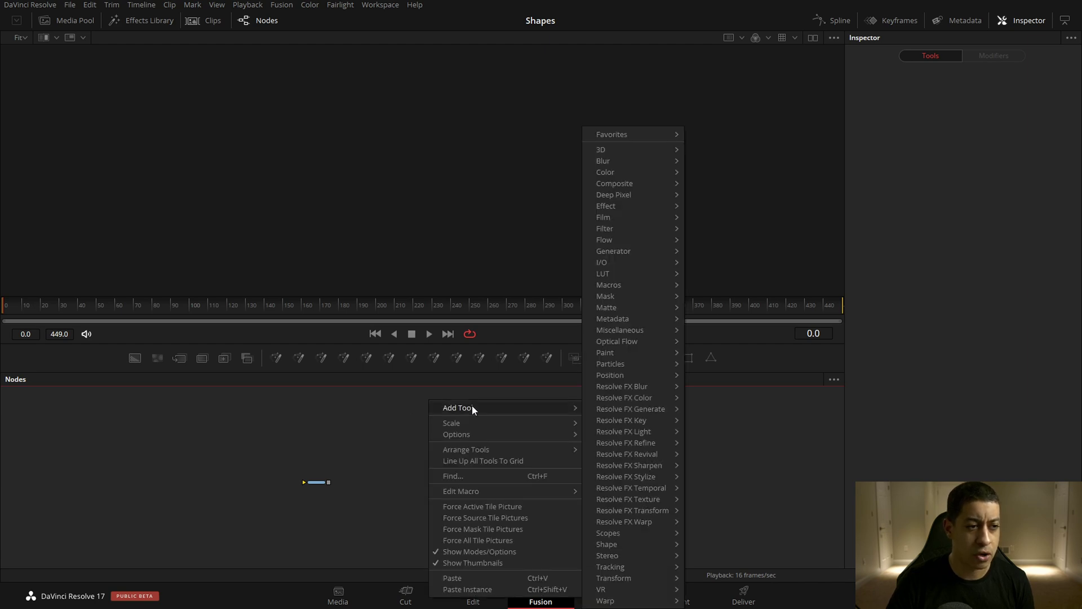
{"action": "mouse_move", "coordinate": [607, 544]}
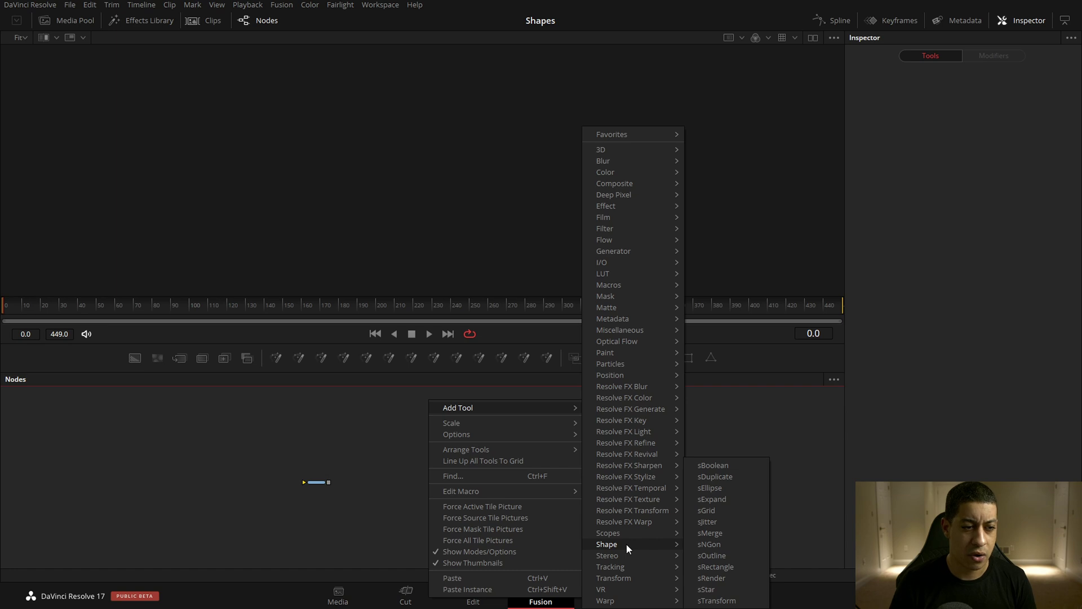
{"action": "left_click", "coordinate": [419, 475]}
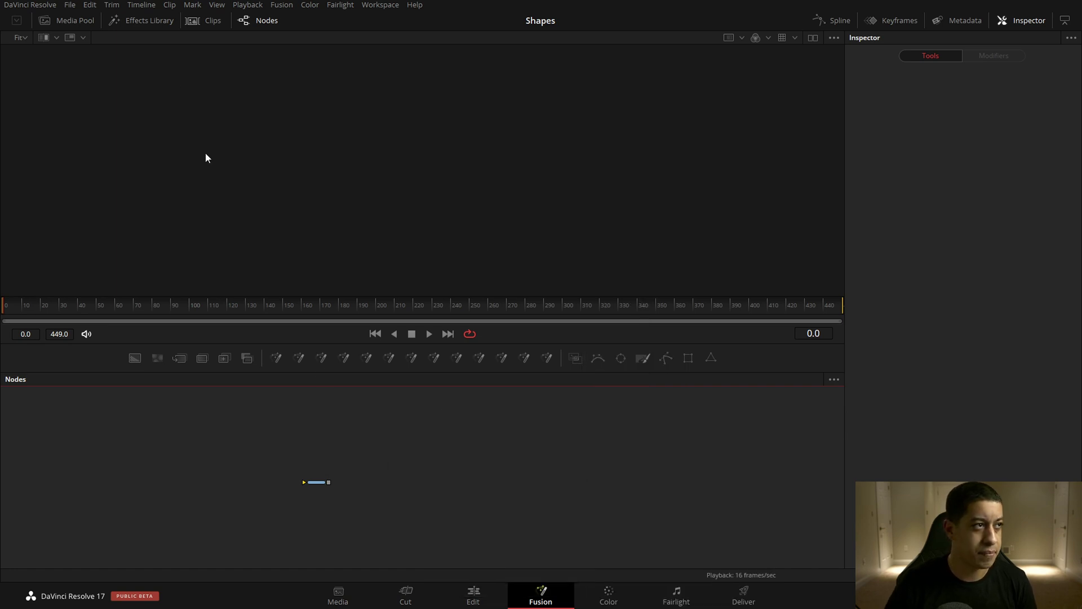
{"action": "left_click", "coordinate": [142, 24]}
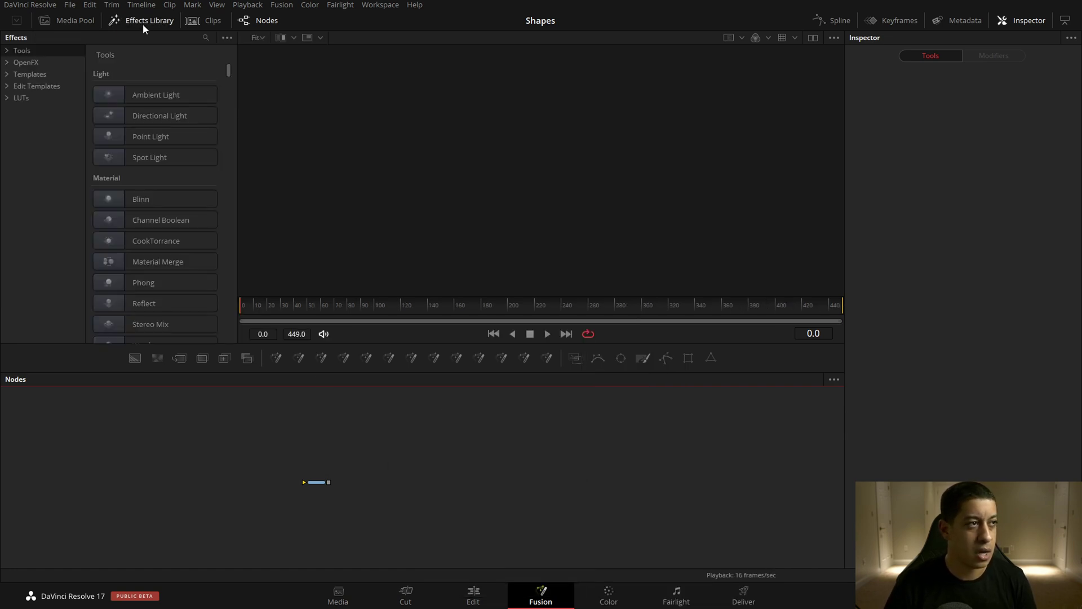
{"action": "left_click", "coordinate": [6, 51]}
{"action": "scroll", "coordinate": [43, 195], "scroll_direction": "down", "scroll_amount": 2}
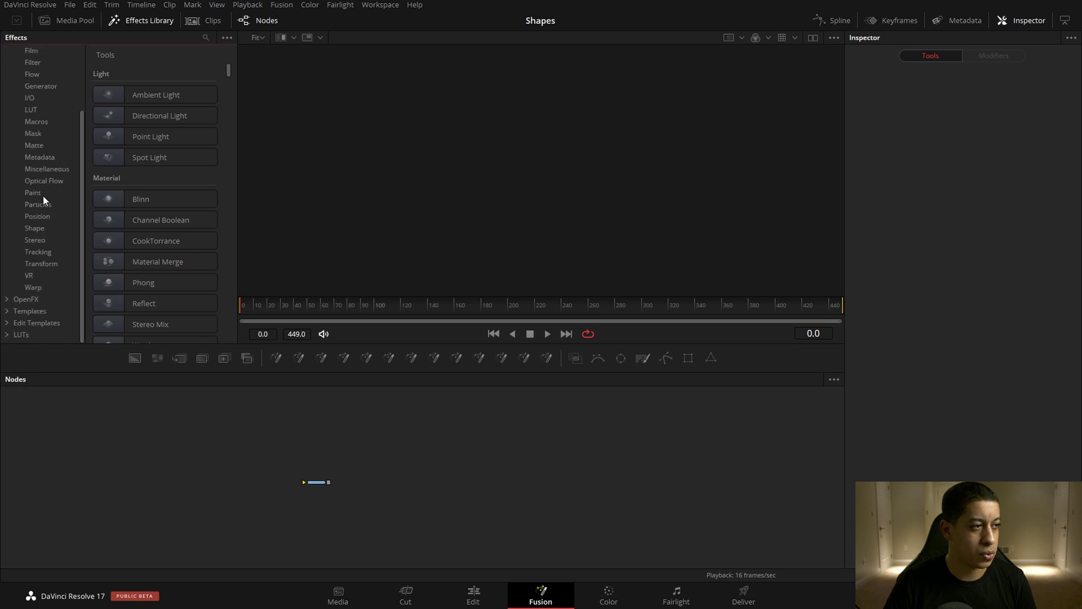
{"action": "left_click", "coordinate": [34, 266]}
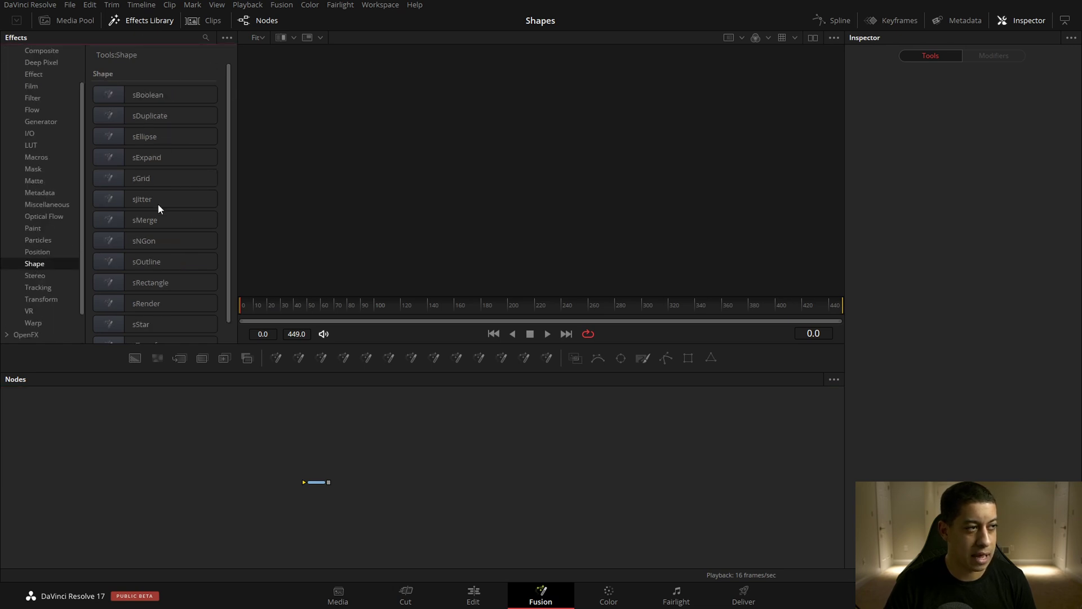
Bring up the Select Tool search in the node graph and cancel it
{"action": "left_click", "coordinate": [384, 415]}
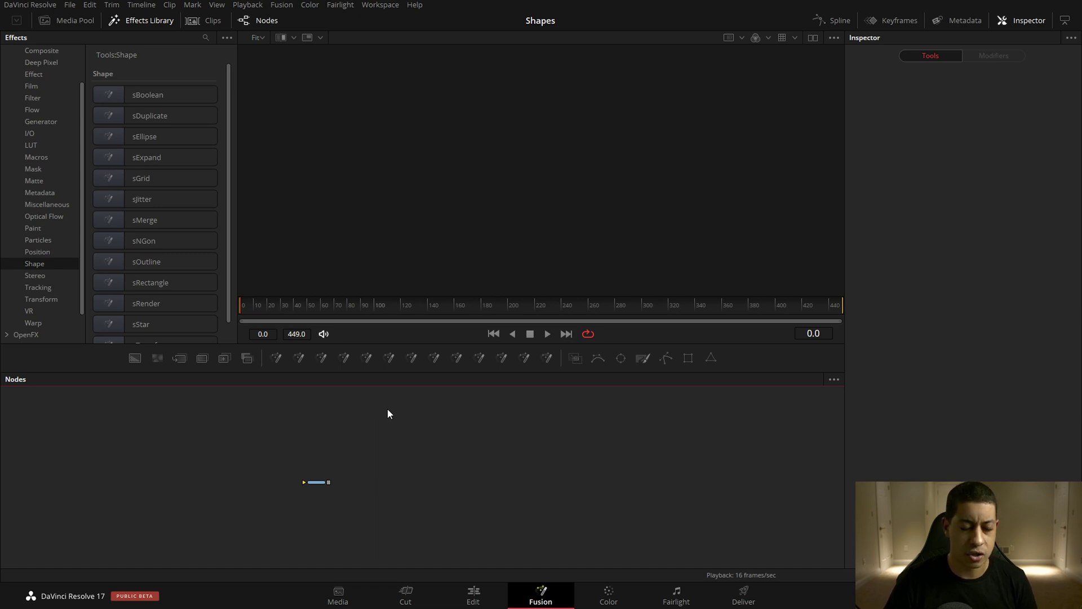
{"action": "key", "text": "shift+space"}
{"action": "type", "text": "sgr"}
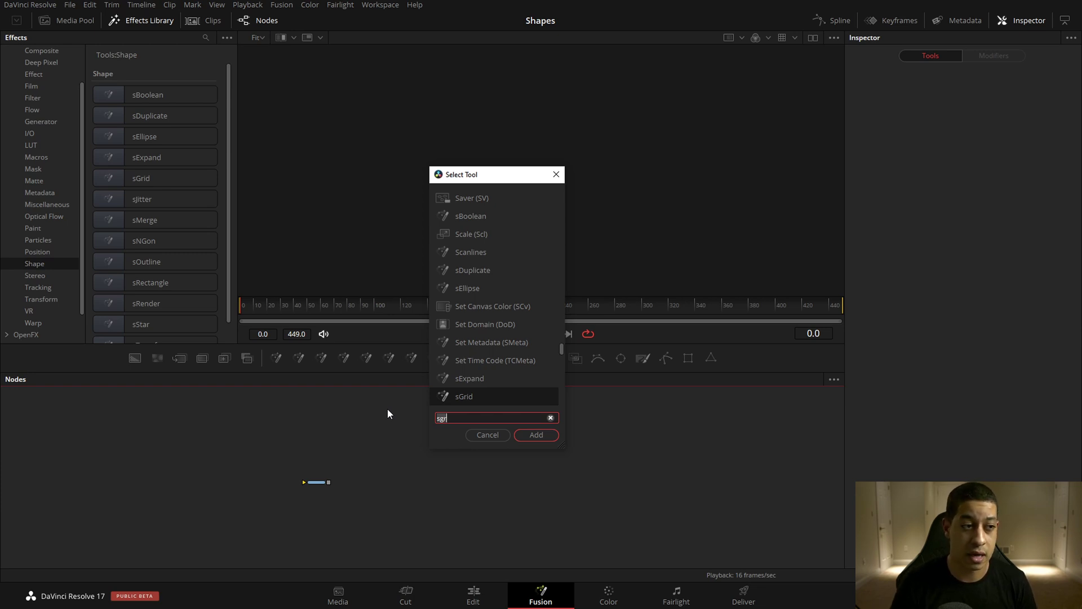
{"action": "left_click", "coordinate": [490, 437]}
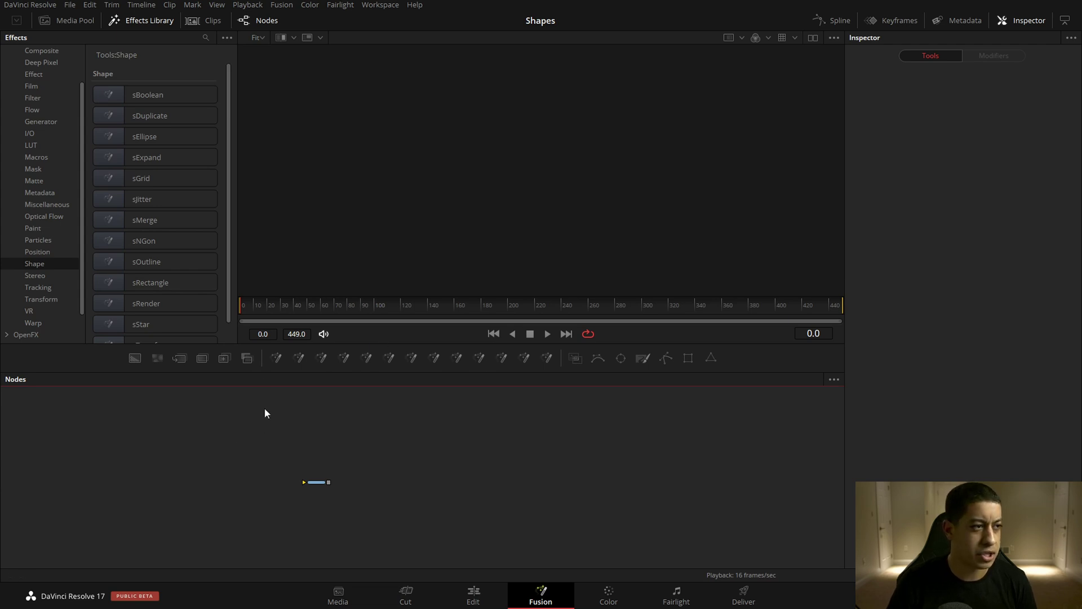
{"action": "scroll", "coordinate": [229, 150], "scroll_direction": "down", "scroll_amount": 1}
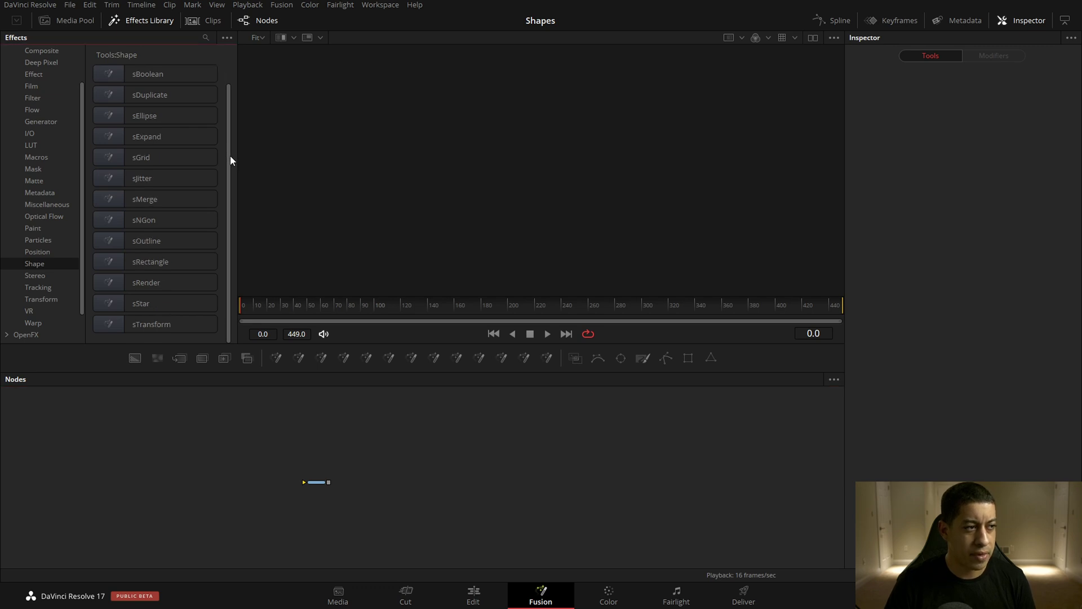
Add an sRender node to the comp via the tool search
{"action": "left_click_drag", "start_coordinate": [151, 281], "coordinate": [515, 448]}
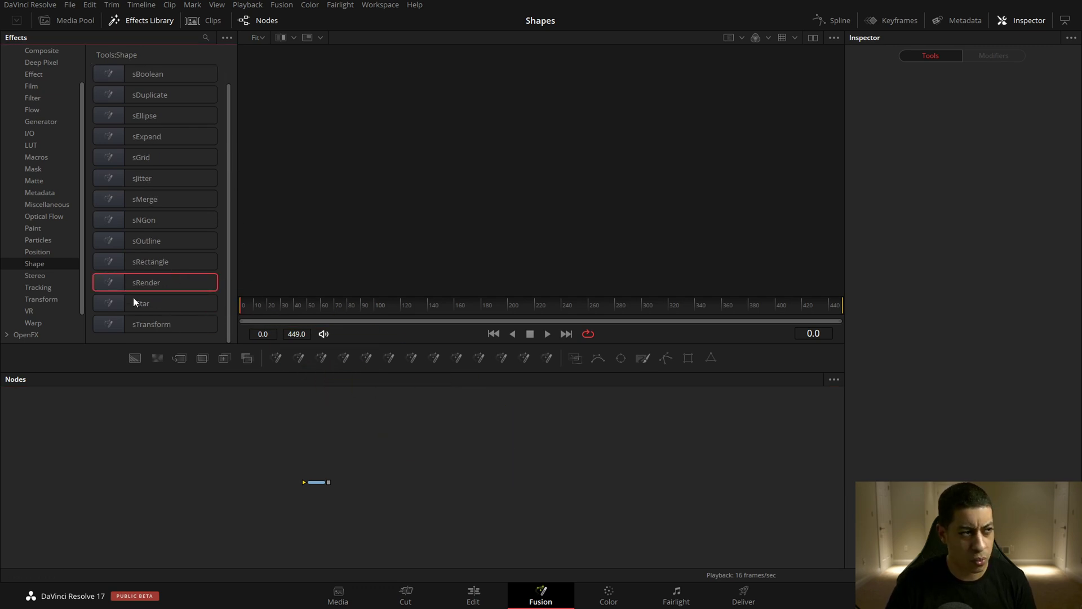
{"action": "left_click_drag", "start_coordinate": [515, 449], "coordinate": [488, 444]}
{"action": "key", "text": "shift+space"}
{"action": "type", "text": "sgr"}
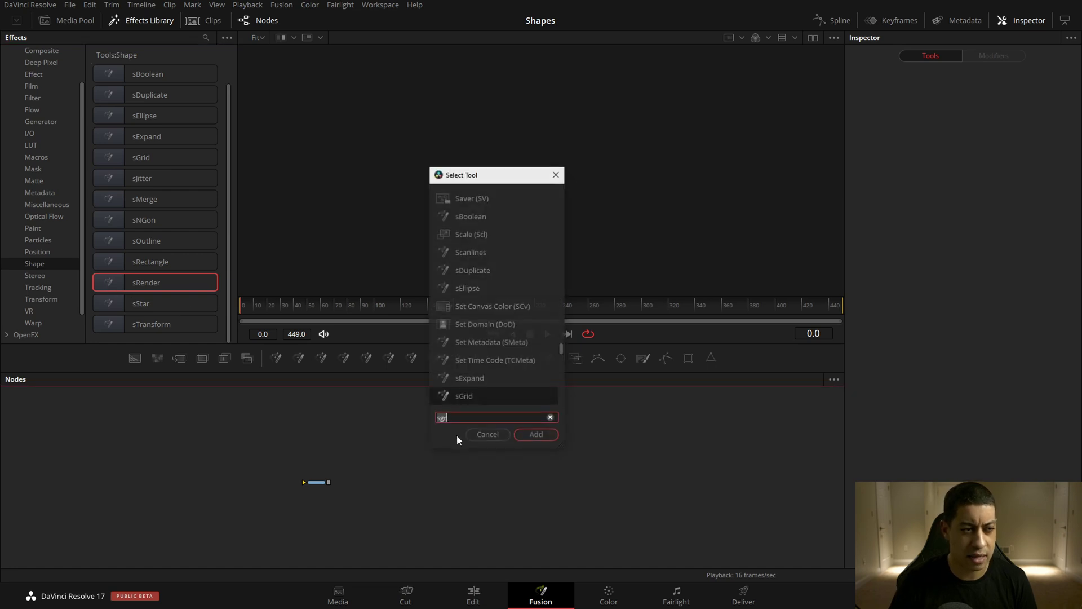
{"action": "type", "text": "sr"}
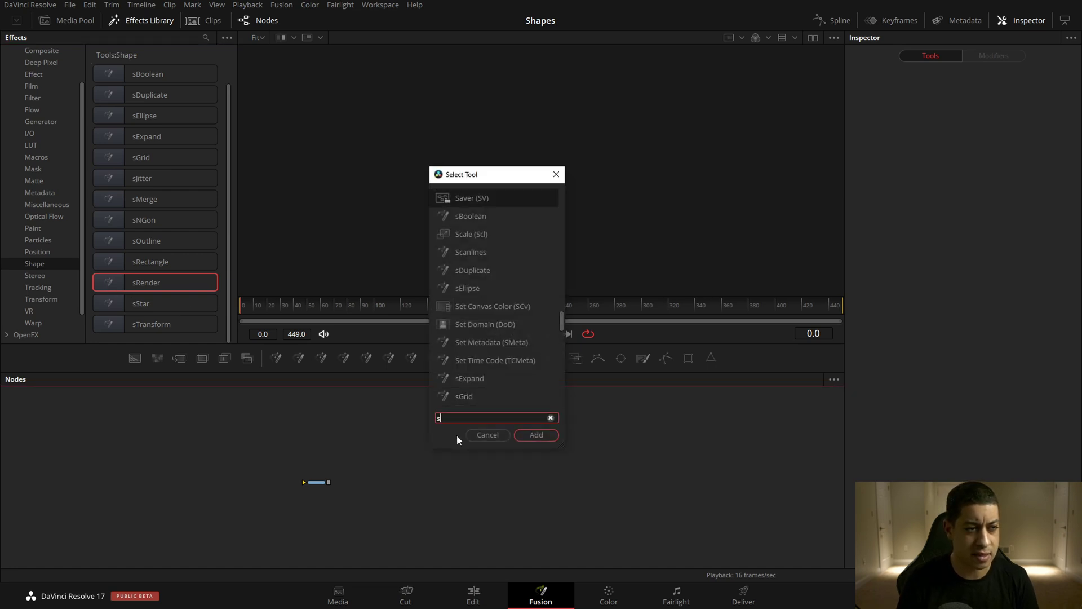
{"action": "key", "text": "Down"}
{"action": "key", "text": "Return"}
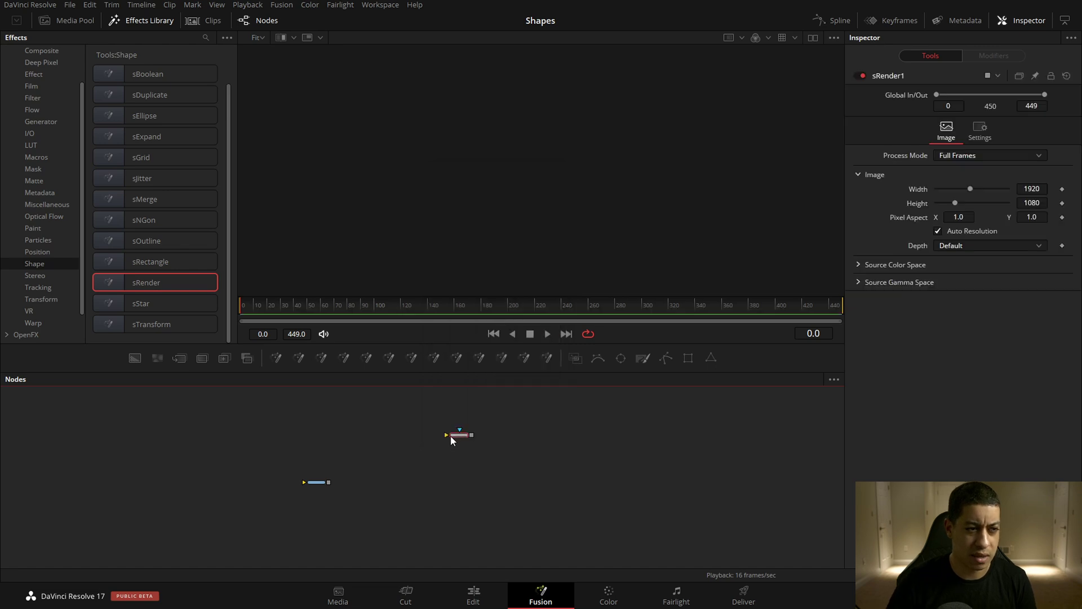
{"action": "scroll", "coordinate": [470, 444], "scroll_direction": "up", "scroll_amount": 3}
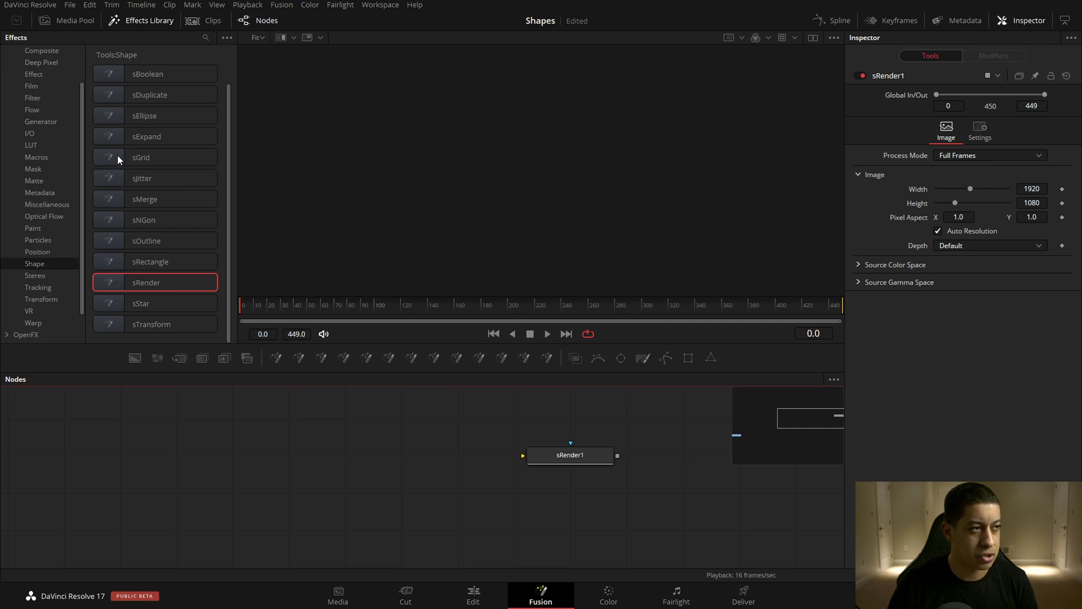
Add an sNGon node, connect it into sRender1, and view sRender1's white hexagon
{"action": "left_click_drag", "start_coordinate": [121, 221], "coordinate": [342, 466]}
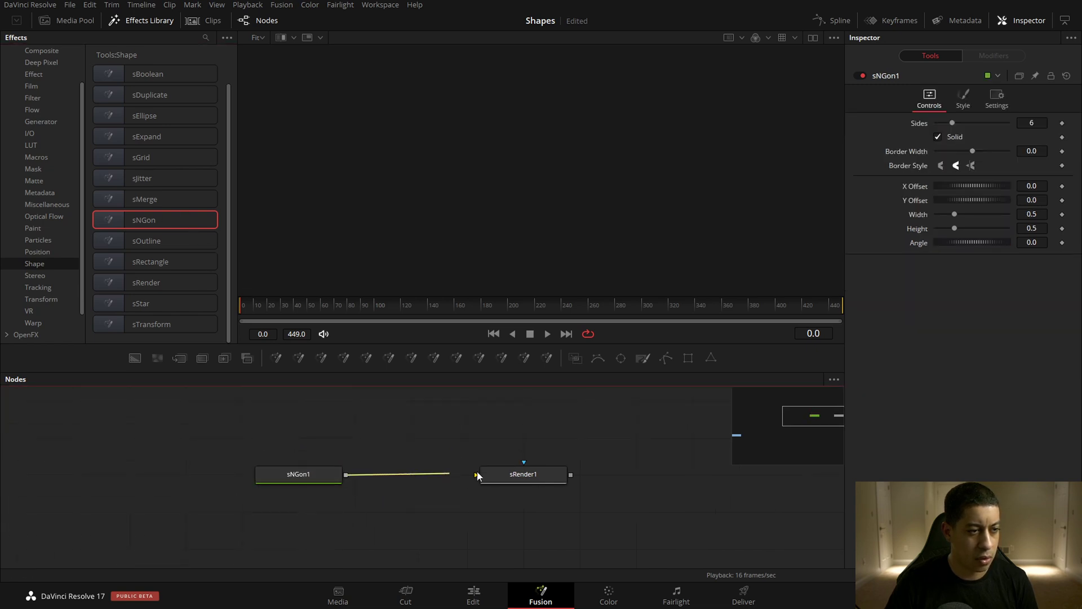
{"action": "left_click_drag", "start_coordinate": [345, 474], "coordinate": [500, 477]}
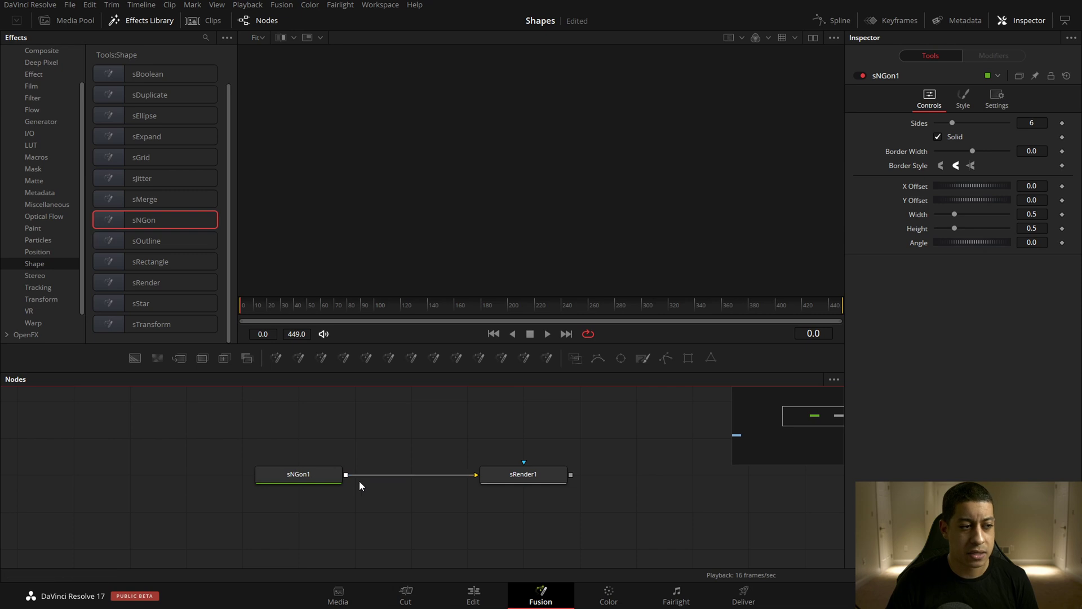
{"action": "scroll", "coordinate": [353, 462], "scroll_direction": "up", "scroll_amount": 1}
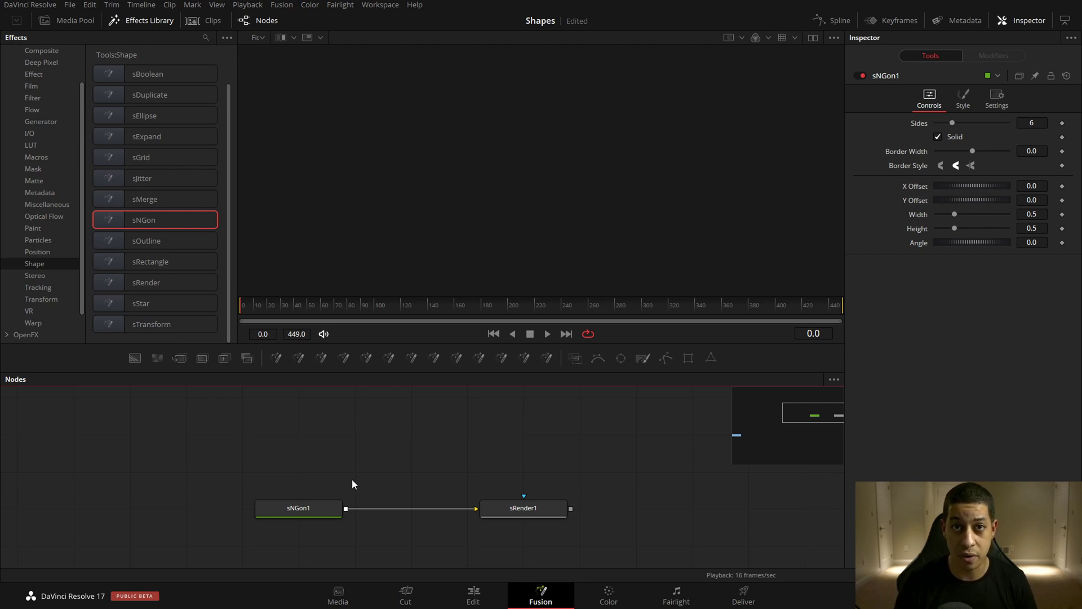
{"action": "left_click", "coordinate": [488, 520]}
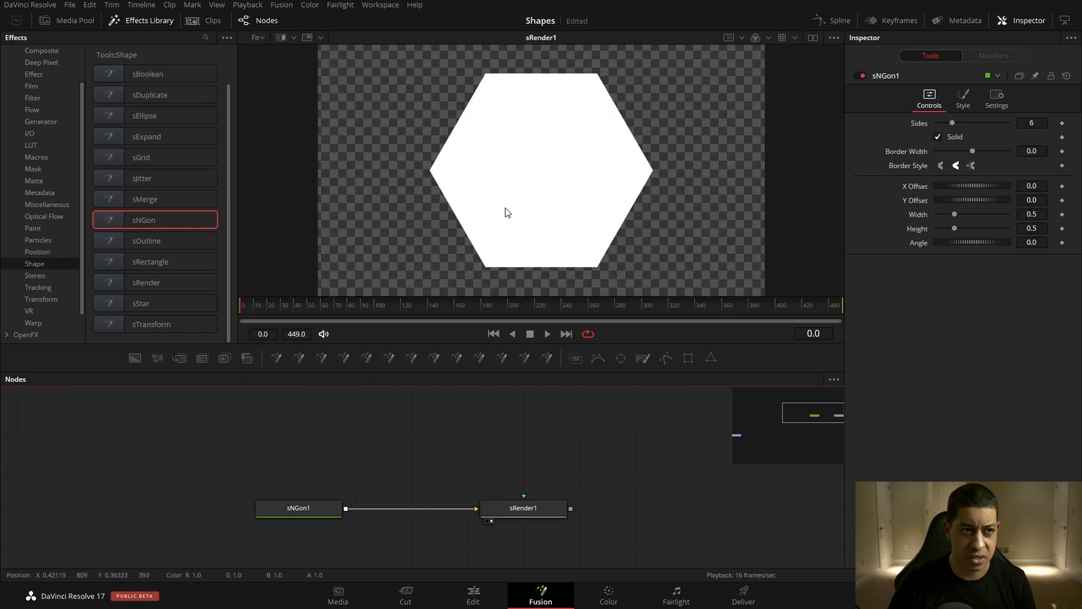
Hide the Effects Library, enlarge the viewer, and load sNGon1's settings in the Inspector
{"action": "left_click_drag", "start_coordinate": [329, 510], "coordinate": [461, 201]}
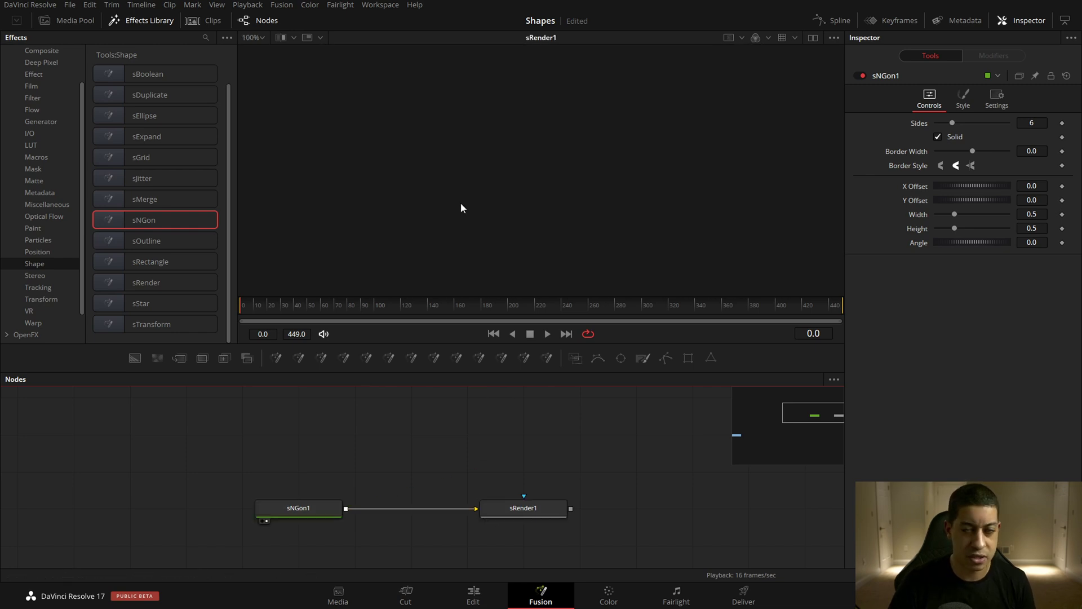
{"action": "left_click", "coordinate": [151, 21]}
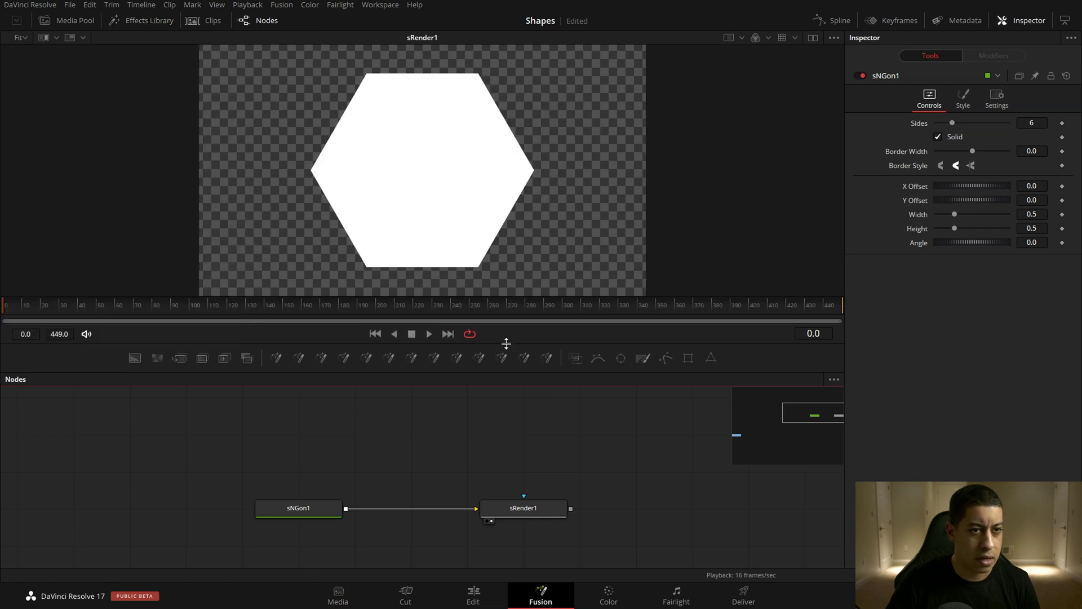
{"action": "left_click_drag", "start_coordinate": [508, 343], "coordinate": [507, 364]}
{"action": "left_click", "coordinate": [298, 542]}
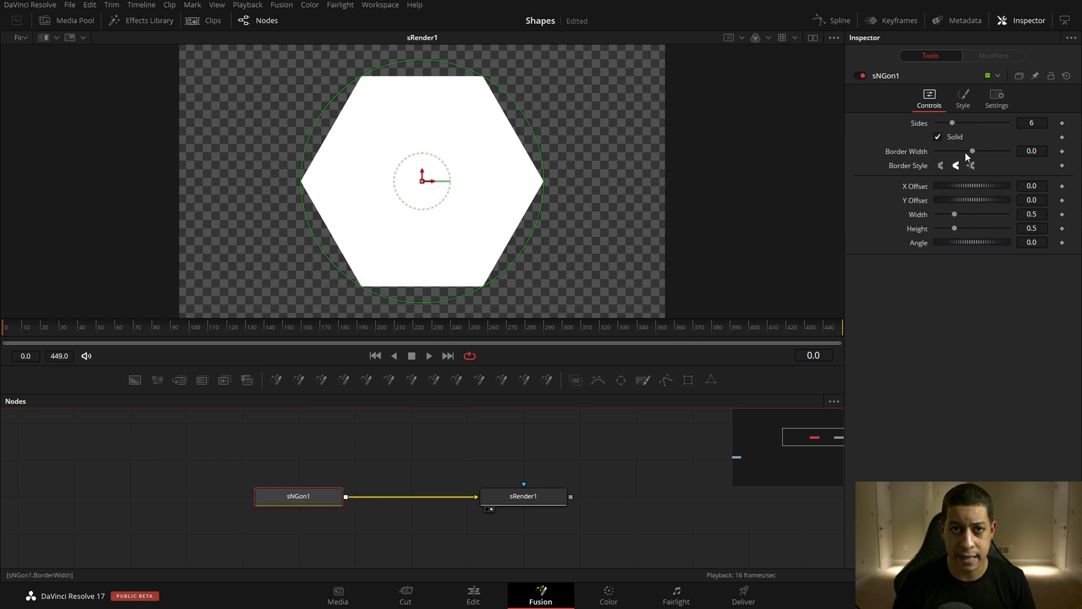
Make the polygon a thick-bordered outline and set its height to 0.02
{"action": "left_click", "coordinate": [947, 137]}
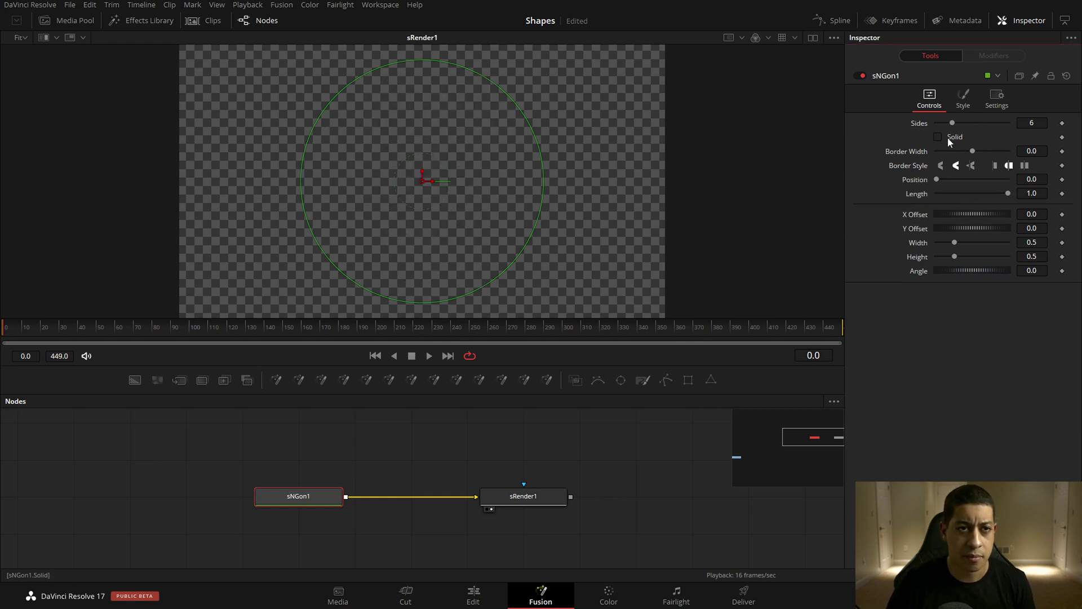
{"action": "left_click_drag", "start_coordinate": [975, 153], "coordinate": [949, 124]}
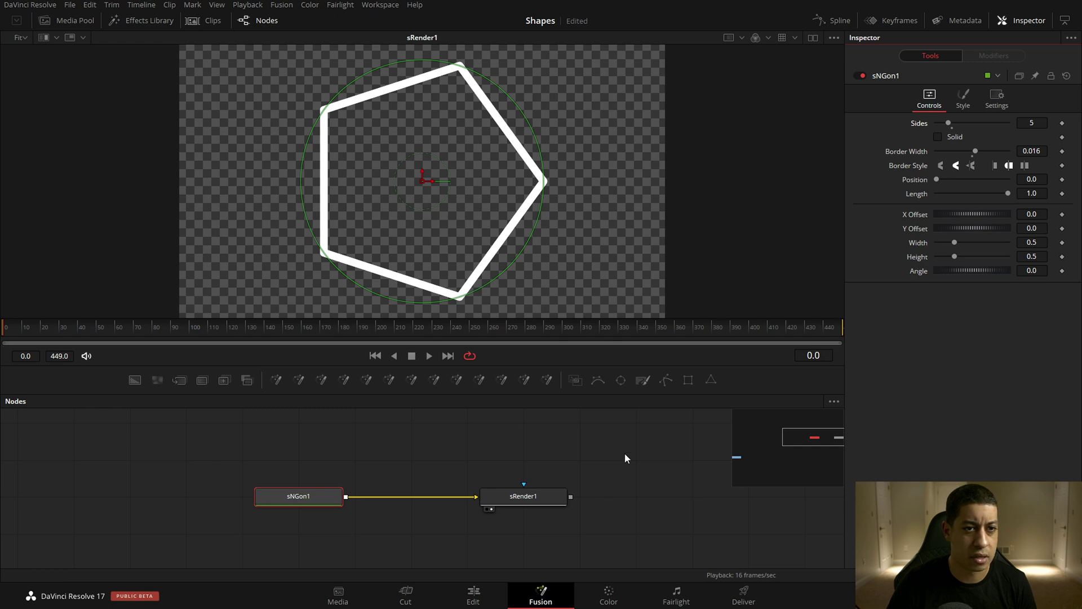
{"action": "left_click", "coordinate": [1031, 243]}
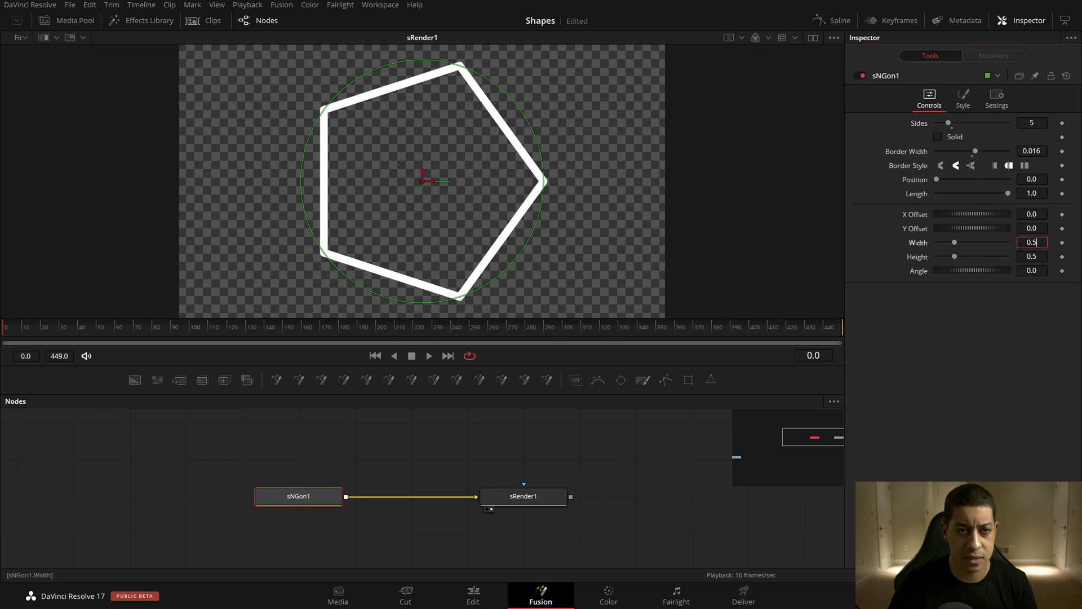
{"action": "key", "text": "BackSpace"}
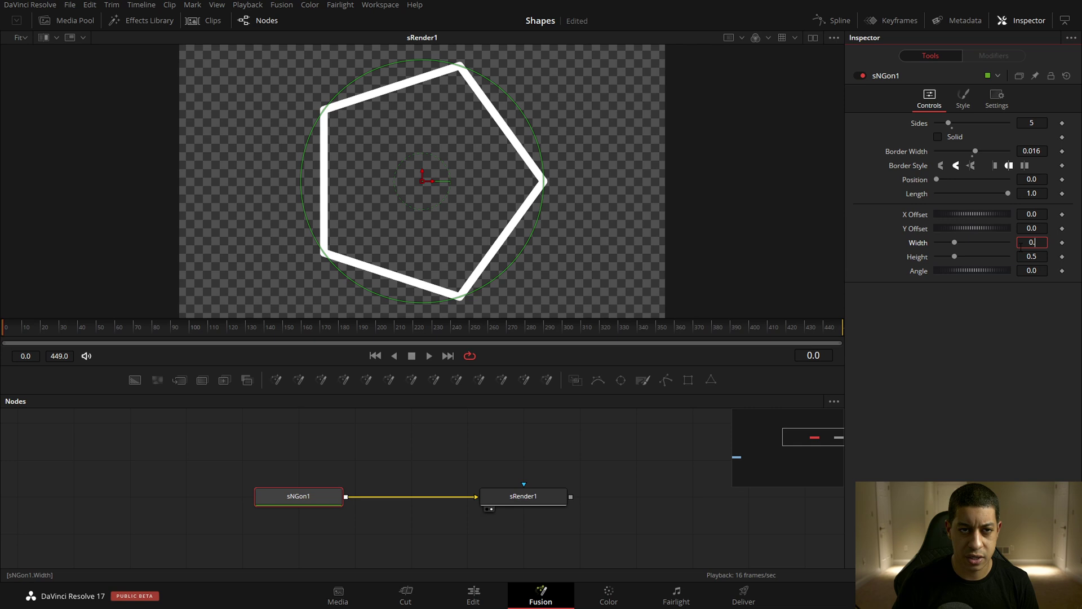
{"action": "type", "text": "02"}
{"action": "key", "text": "Tab"}
{"action": "type", "text": "2"}
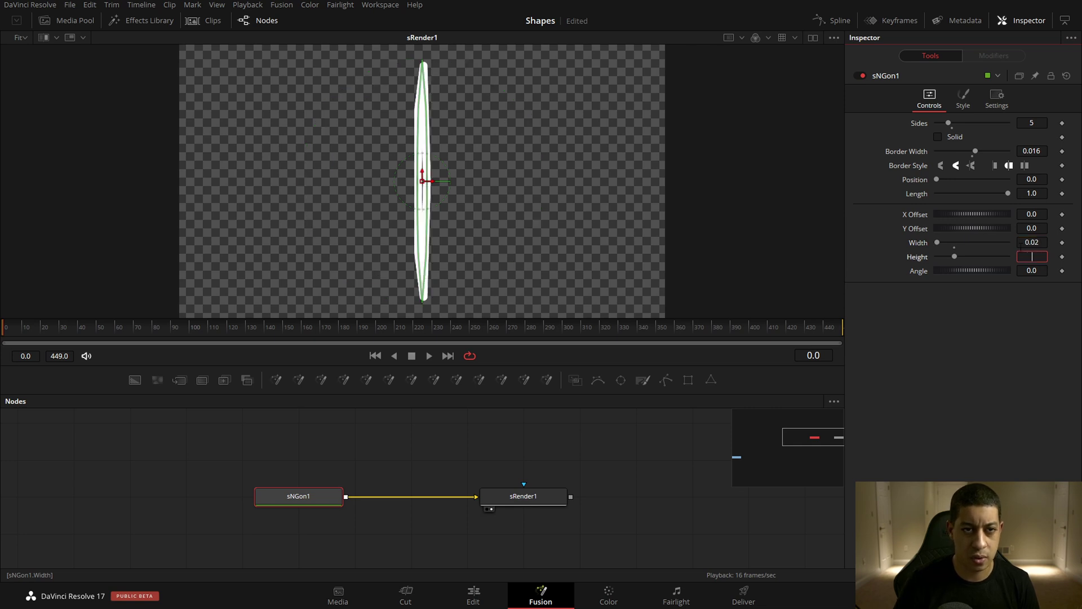
{"action": "key", "text": "Tab"}
{"action": "key", "text": "shift+Tab"}
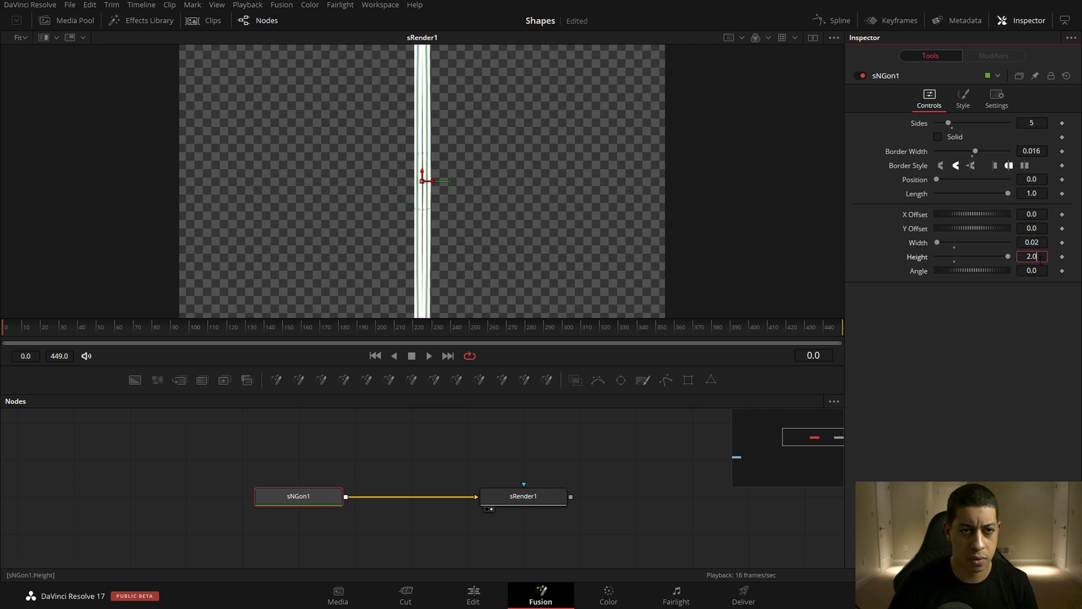
{"action": "type", "text": ".02"}
{"action": "key", "text": "Return"}
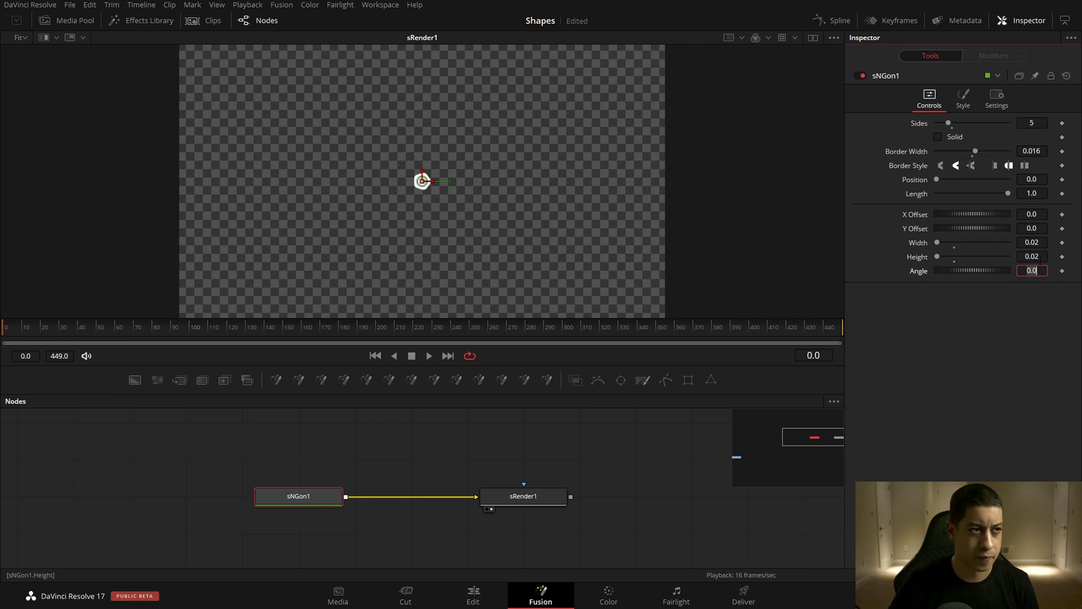
Set the pentagon to 0.04 width and height with border width about 0.0026
{"action": "left_click", "coordinate": [668, 433]}
{"action": "left_click", "coordinate": [342, 496]}
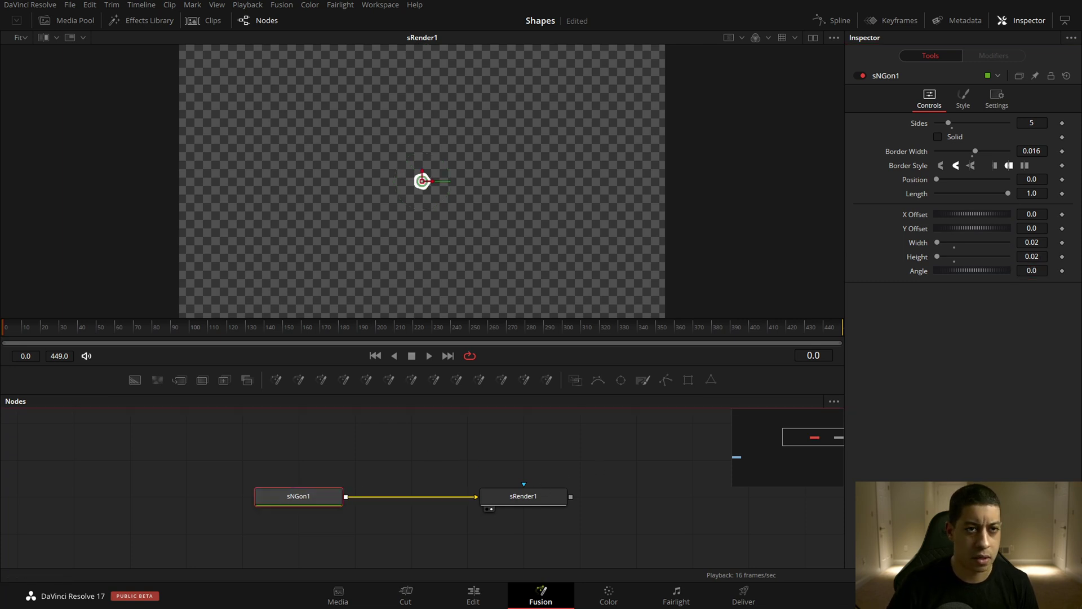
{"action": "left_click_drag", "start_coordinate": [1032, 150], "coordinate": [1015, 151]}
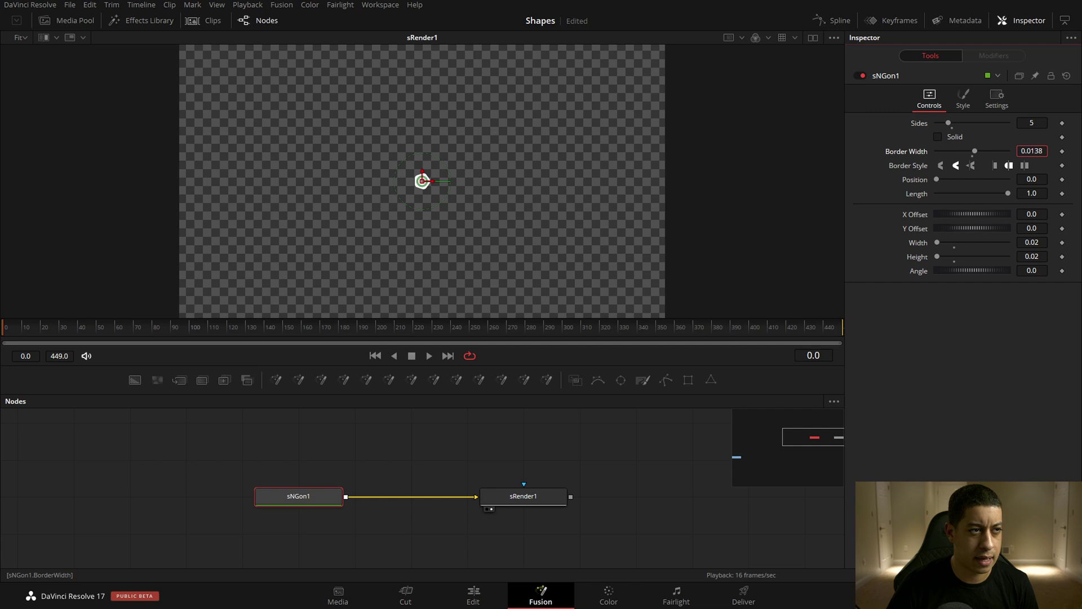
{"action": "type", "text": "0.0077"}
{"action": "left_click", "coordinate": [659, 457]}
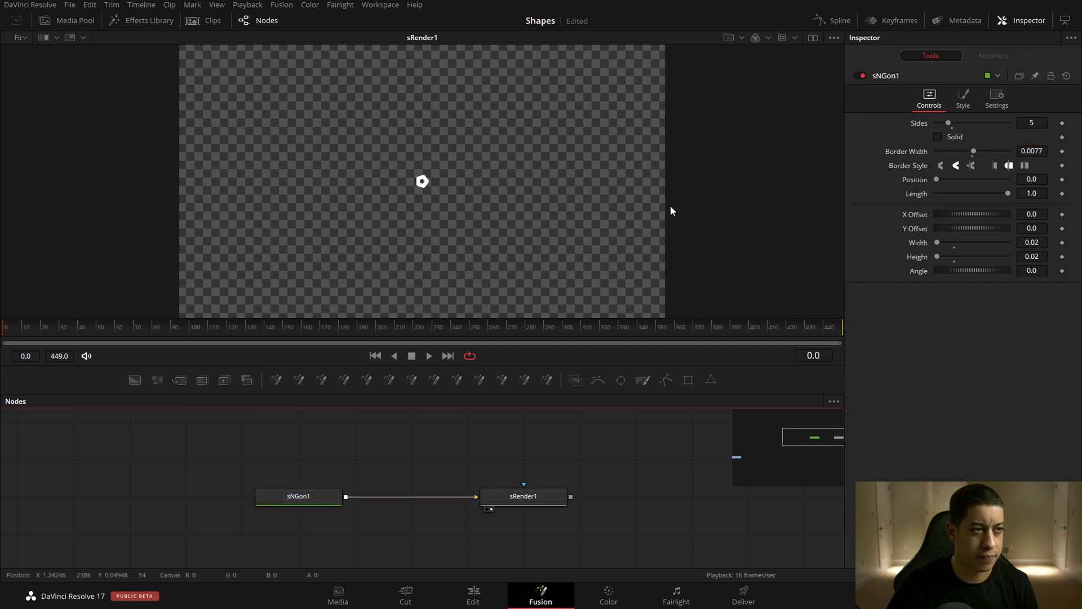
{"action": "left_click", "coordinate": [1032, 242]}
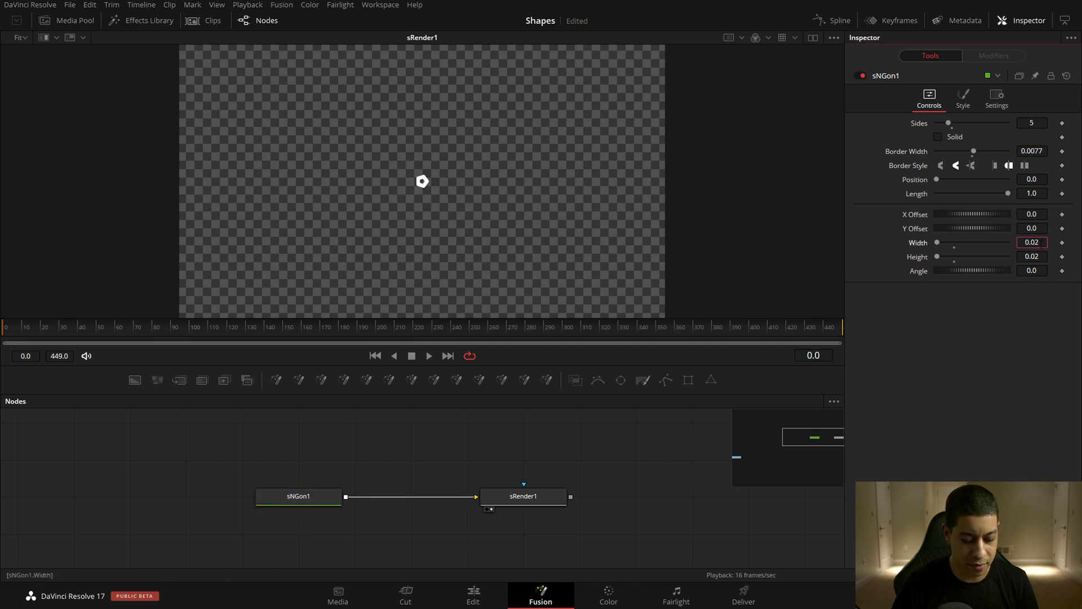
{"action": "type", "text": "0.04"}
{"action": "key", "text": "Tab"}
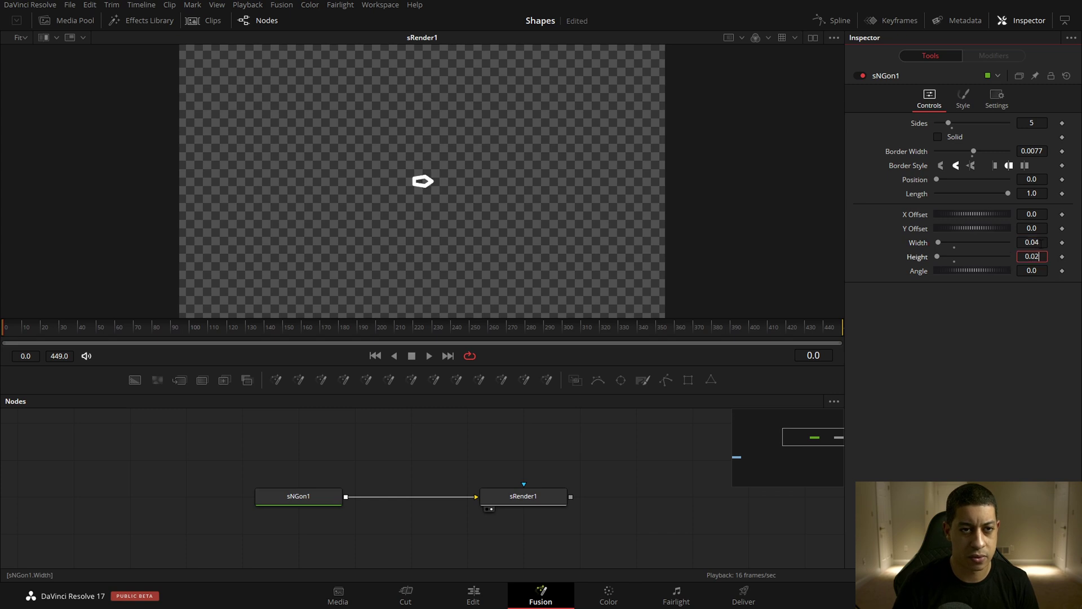
{"action": "type", "text": "0.04"}
{"action": "key", "text": "Return"}
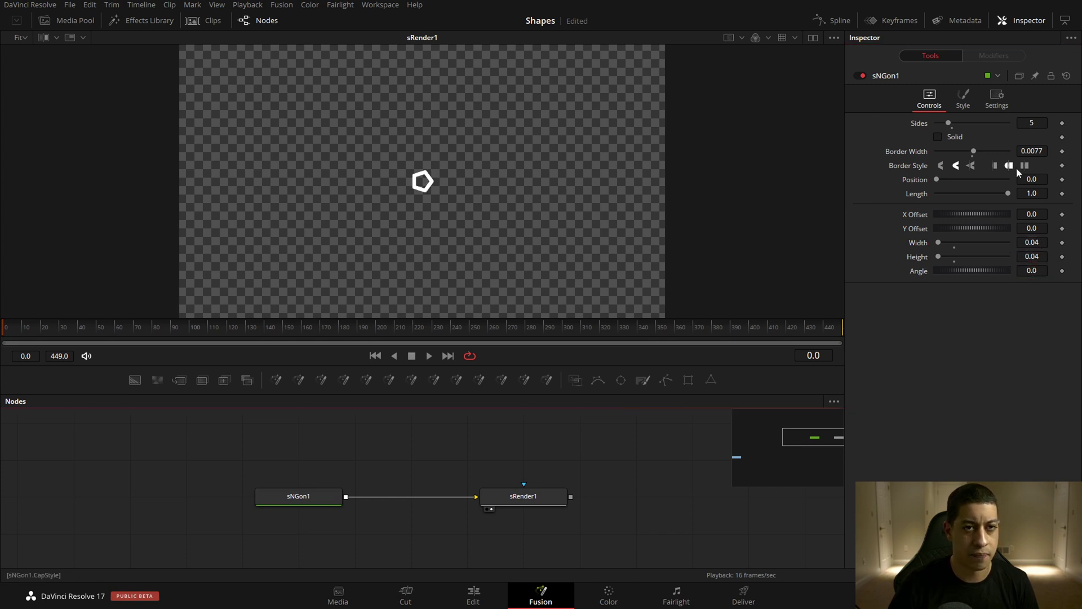
{"action": "type", "text": "0.0065"}
{"action": "left_click_drag", "start_coordinate": [1040, 152], "coordinate": [1015, 153]}
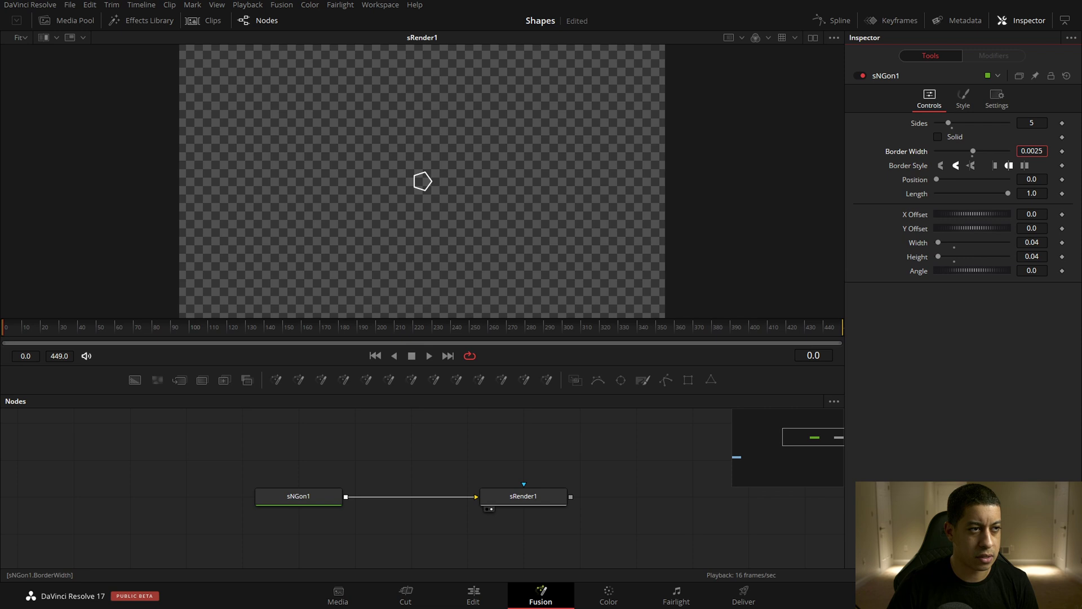
{"action": "scroll", "coordinate": [599, 545], "scroll_direction": "down", "scroll_amount": 1}
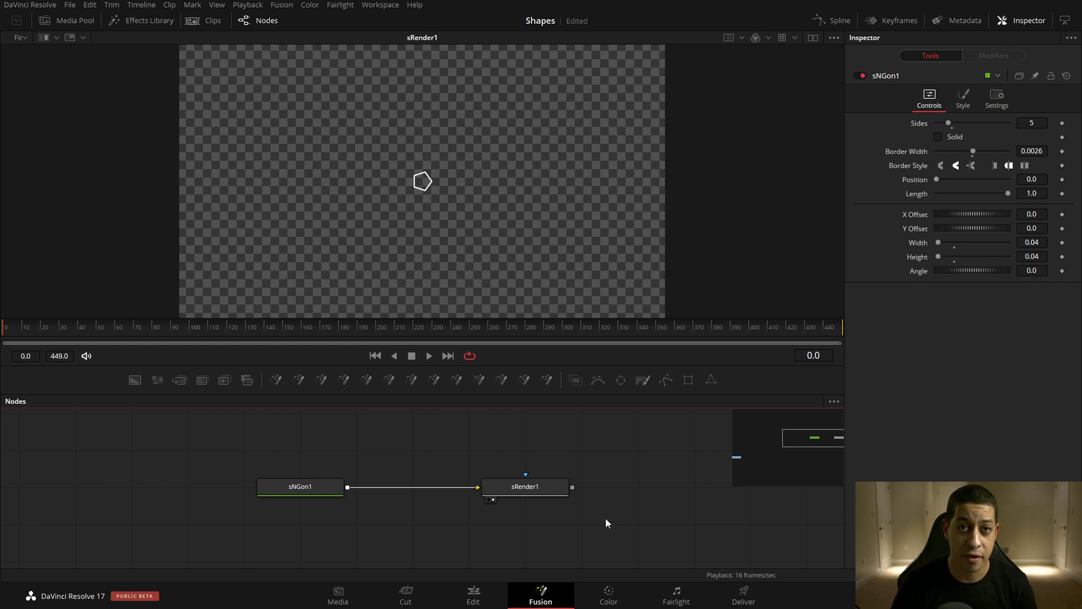
Move sRender1 right, away from sNGon1, and recentre the node view
{"action": "left_click_drag", "start_coordinate": [520, 491], "coordinate": [631, 491]}
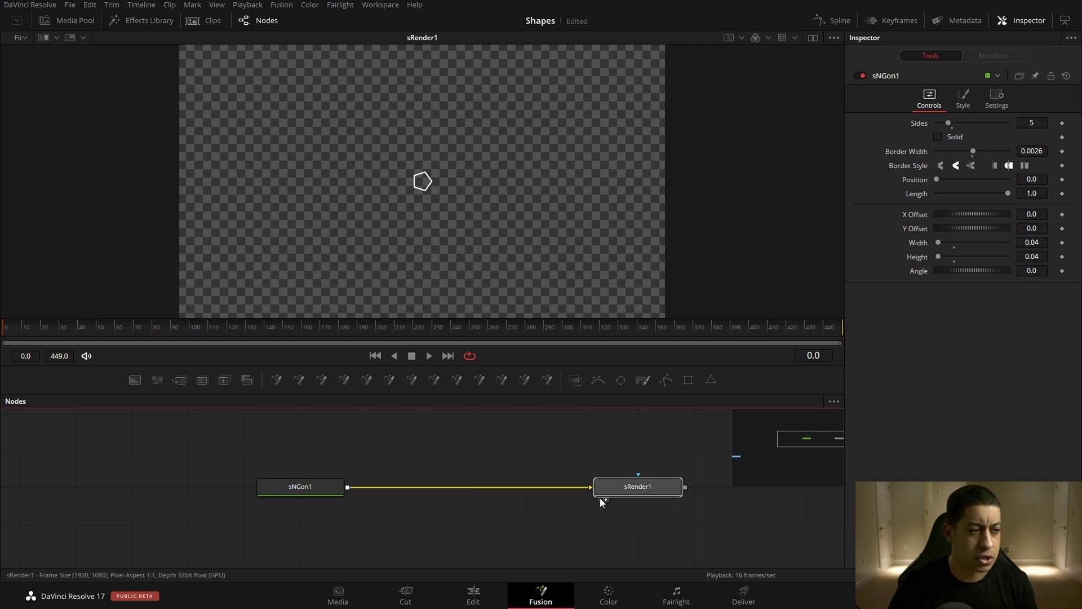
{"action": "left_click_drag", "start_coordinate": [544, 472], "coordinate": [526, 474]}
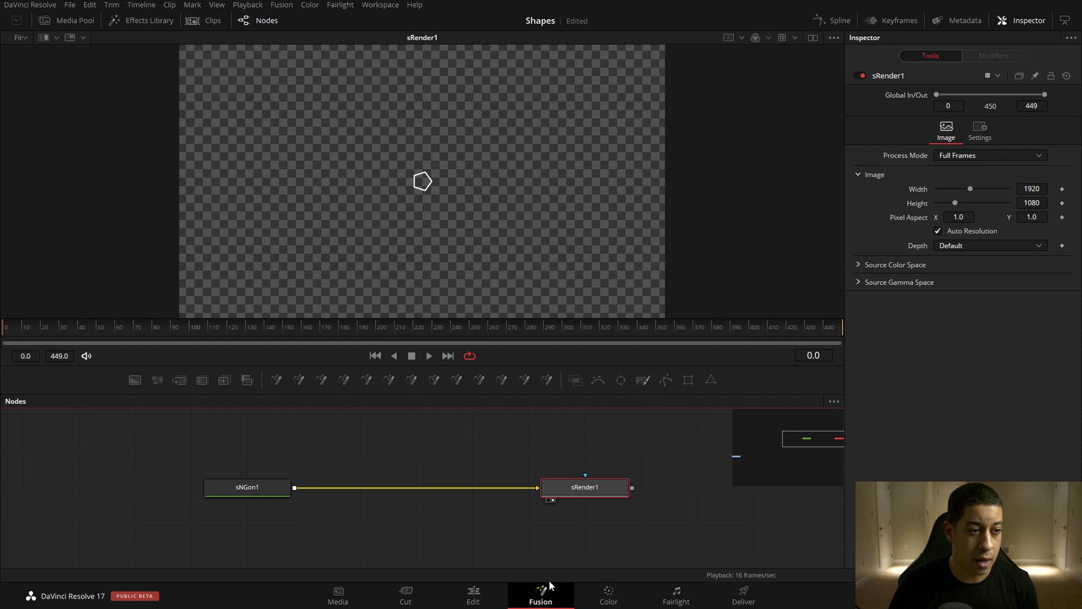
Insert an sGrid node between sNGon1 and sRender1
{"action": "left_click", "coordinate": [243, 487]}
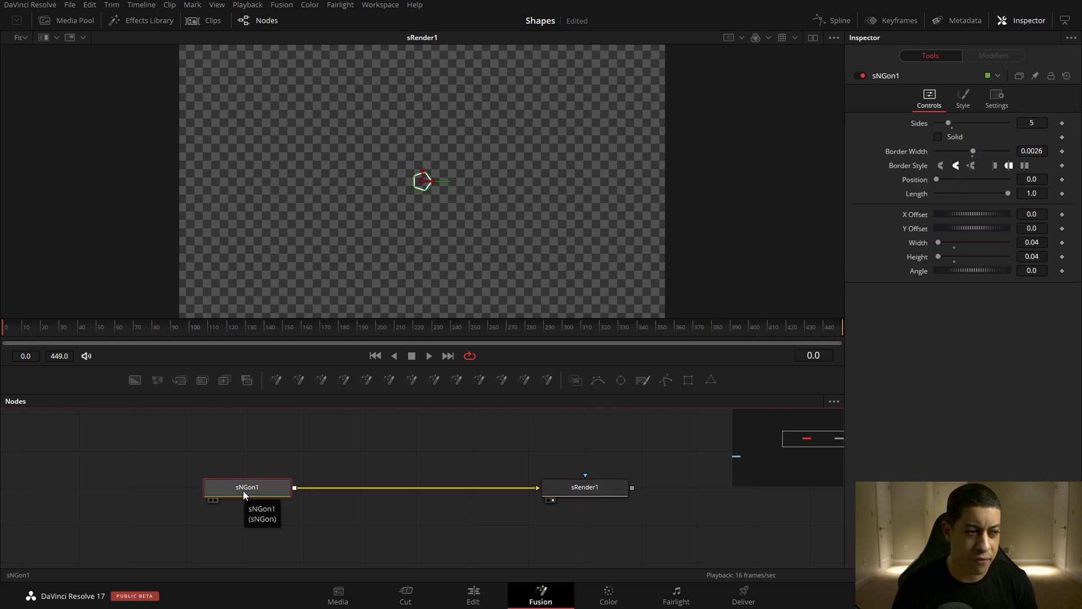
{"action": "key", "text": "shift+space"}
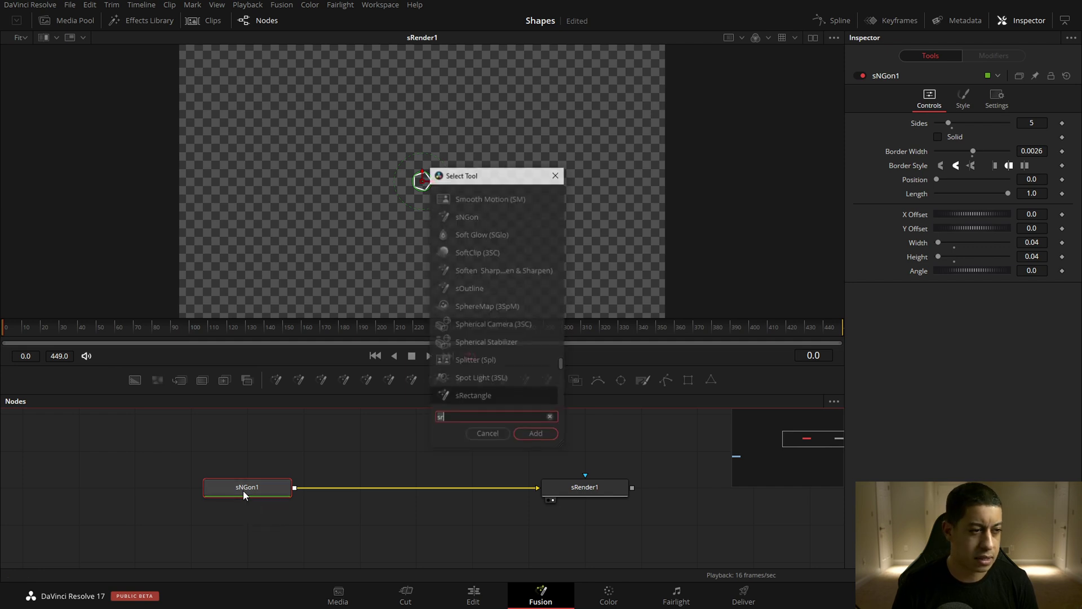
{"action": "type", "text": "sr"}
{"action": "key", "text": "BackSpace"}
{"action": "type", "text": "grid"}
{"action": "key", "text": "Return"}
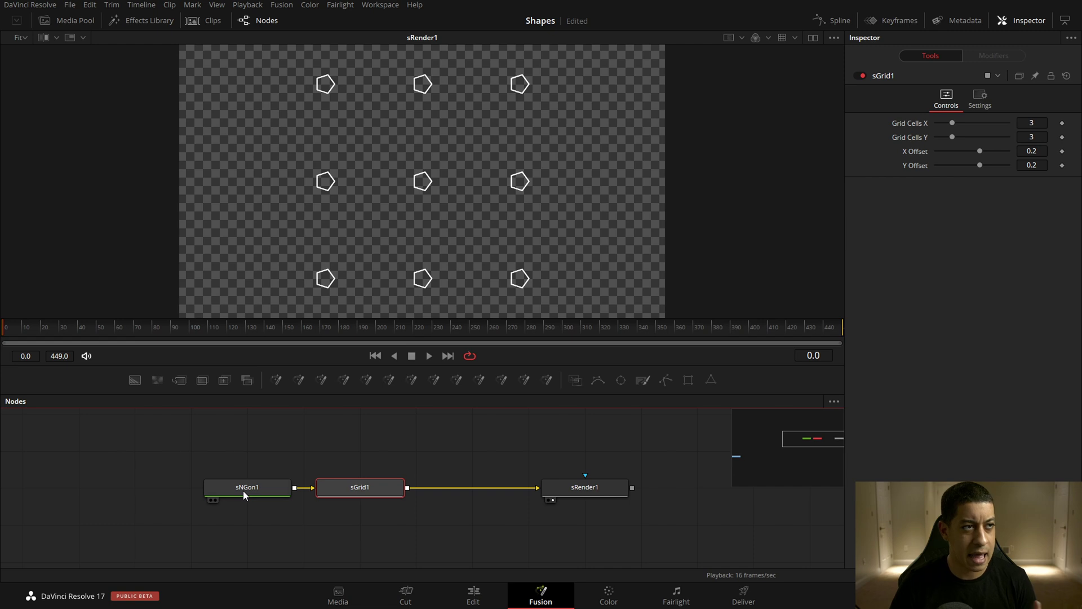
{"action": "left_click_drag", "start_coordinate": [356, 502], "coordinate": [395, 505]}
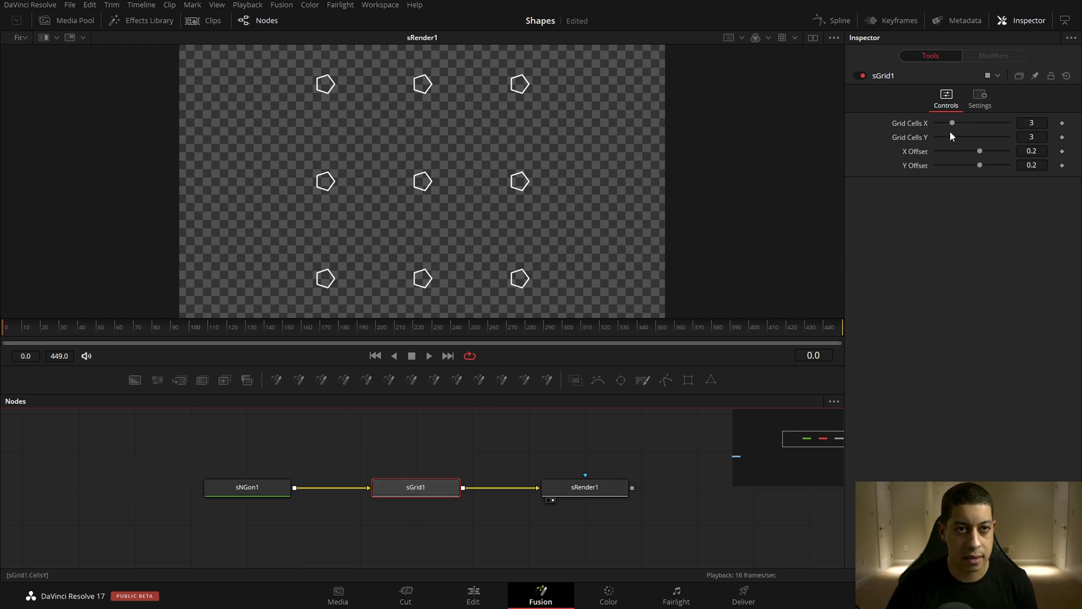
Set the grid's X/Y Offset to 0.06 and Grid Cells to 25 by 10
{"action": "left_click_drag", "start_coordinate": [988, 151], "coordinate": [976, 152]}
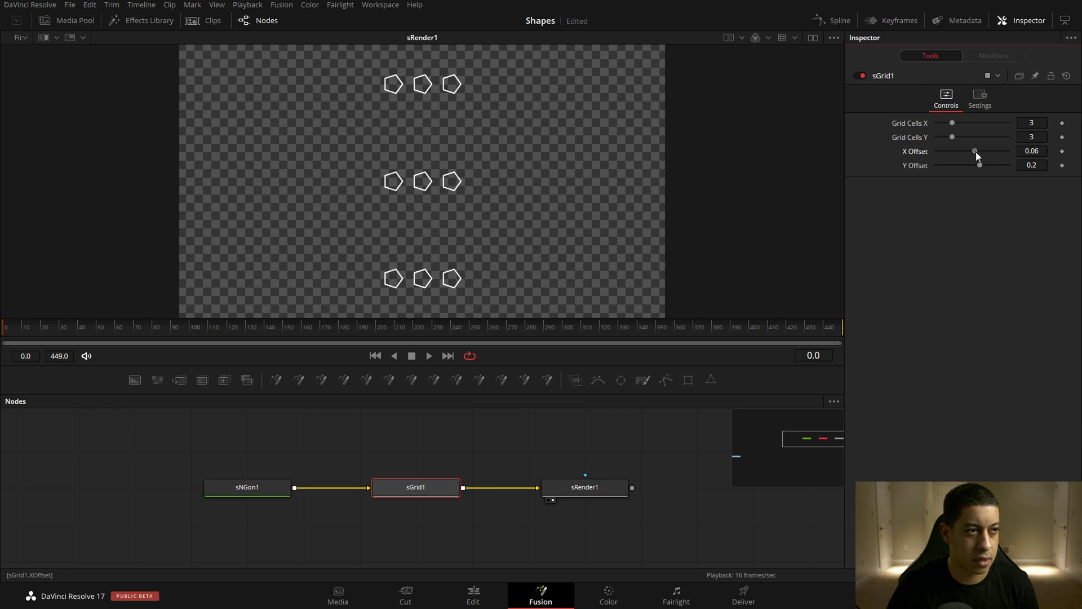
{"action": "left_click", "coordinate": [1033, 165]}
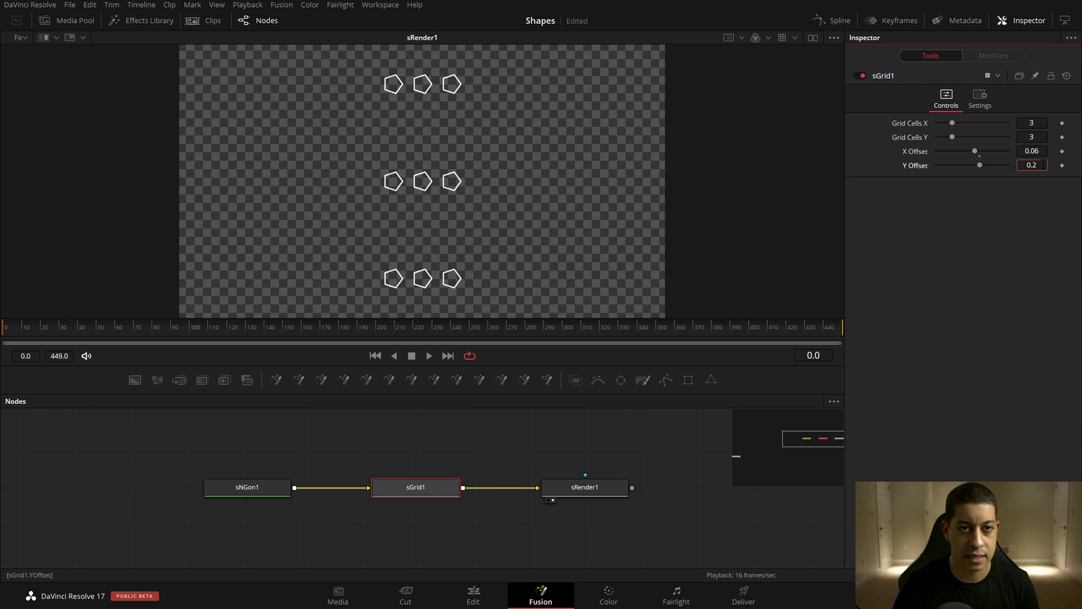
{"action": "type", "text": "0.06"}
{"action": "key", "text": "Tab"}
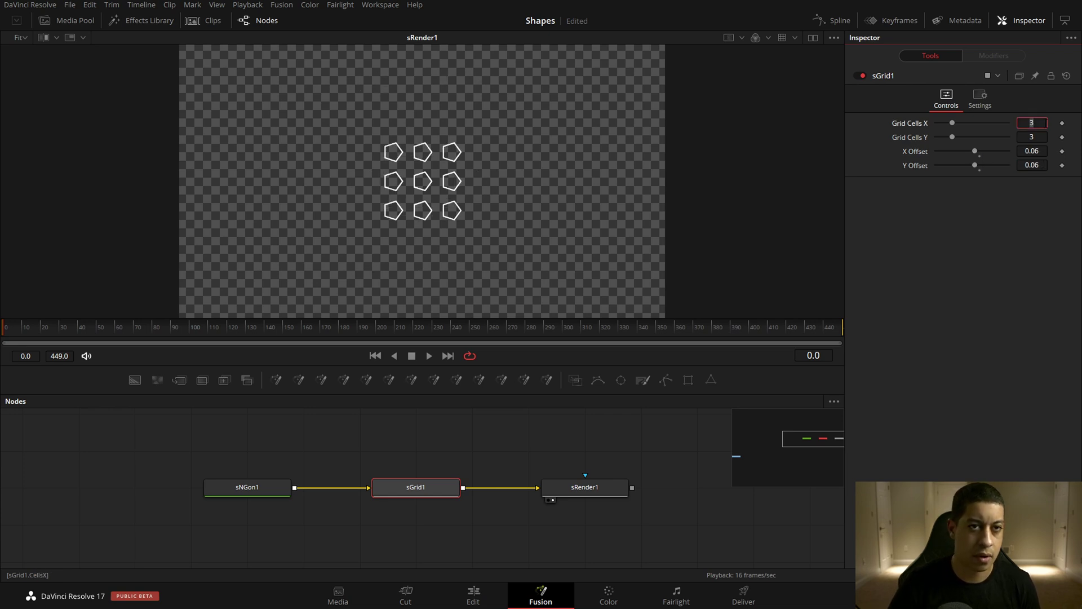
{"action": "type", "text": "10"}
{"action": "key", "text": "Return"}
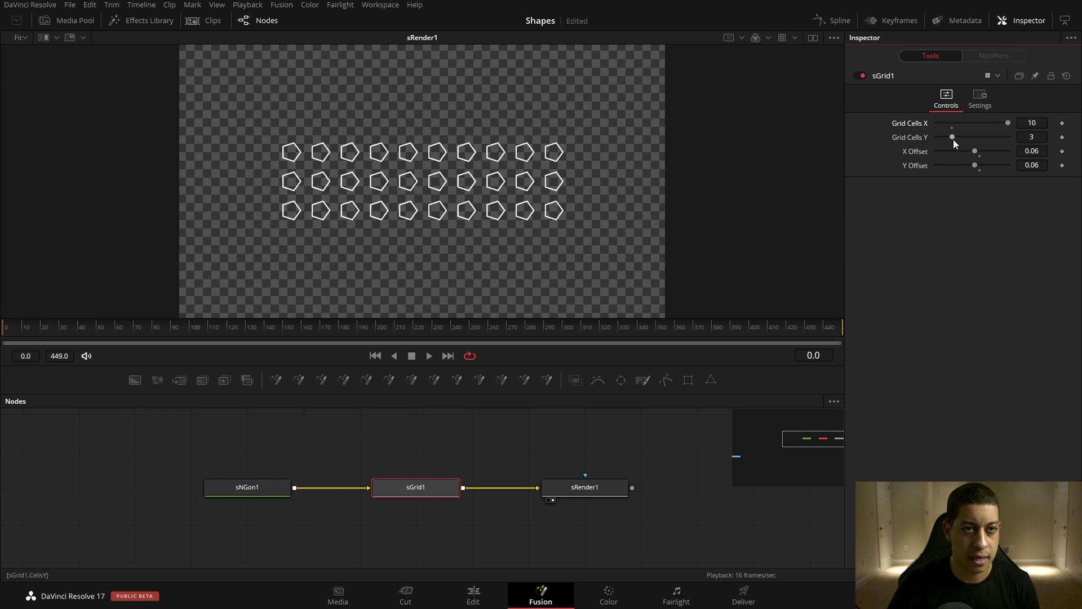
{"action": "left_click_drag", "start_coordinate": [953, 137], "coordinate": [1008, 136]}
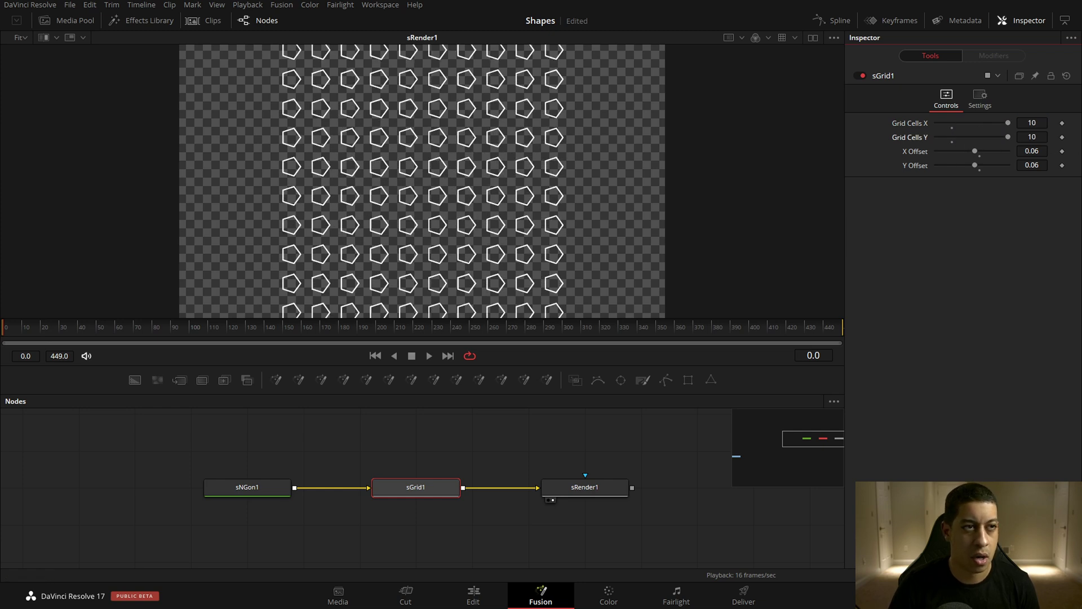
{"action": "left_click_drag", "start_coordinate": [1007, 124], "coordinate": [1008, 123]}
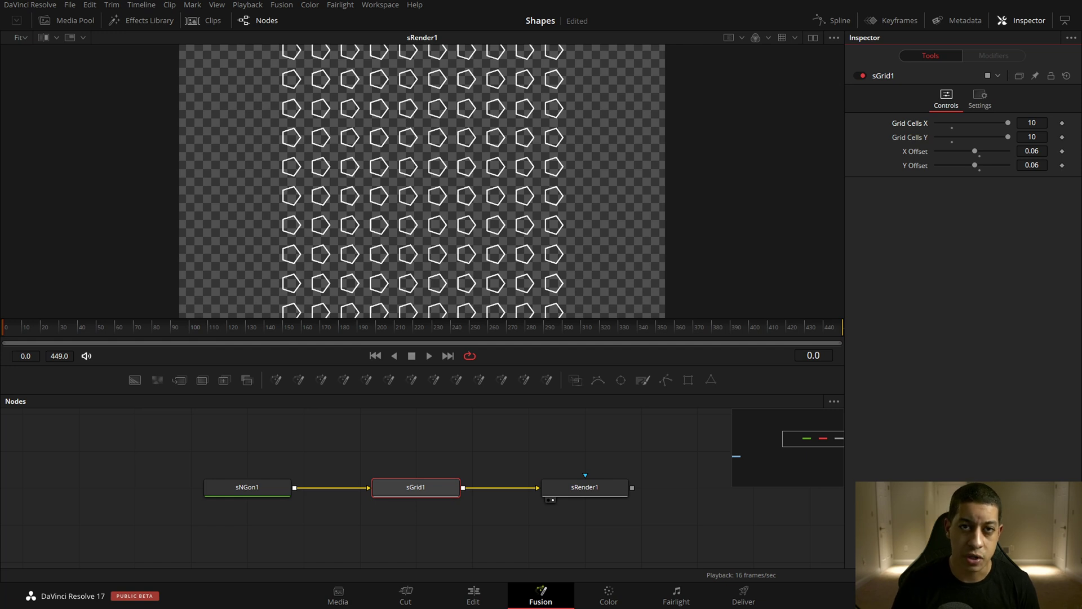
{"action": "left_click", "coordinate": [1033, 124]}
{"action": "type", "text": "25"}
{"action": "key", "text": "Tab"}
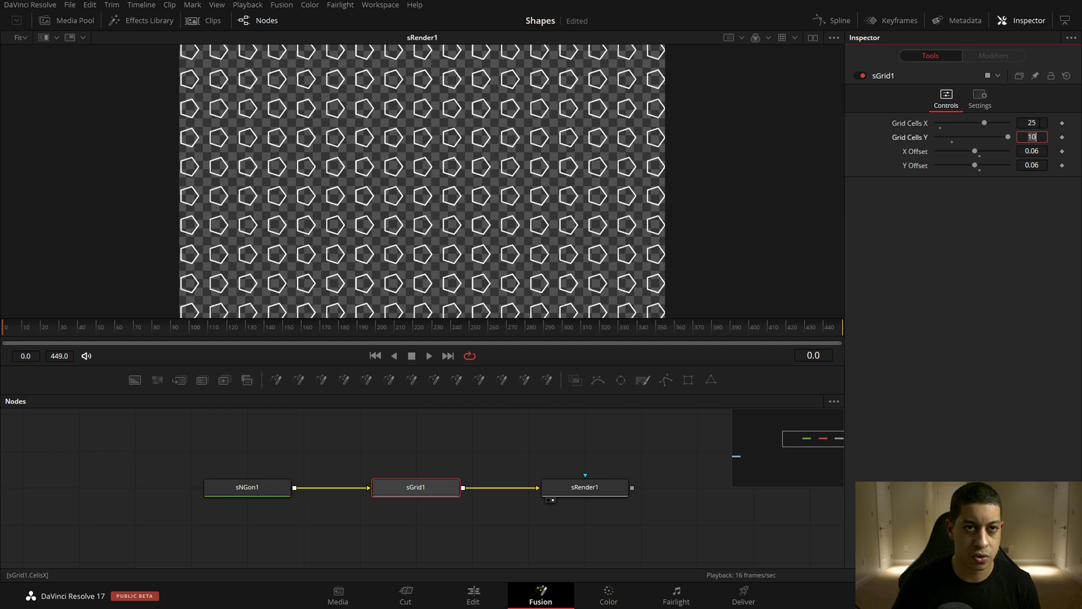
{"action": "mouse_move", "coordinate": [545, 225]}
{"action": "left_mouse_down"}
{"action": "mouse_move", "coordinate": [554, 290]}
{"action": "mouse_move", "coordinate": [541, 220]}
{"action": "left_mouse_up"}
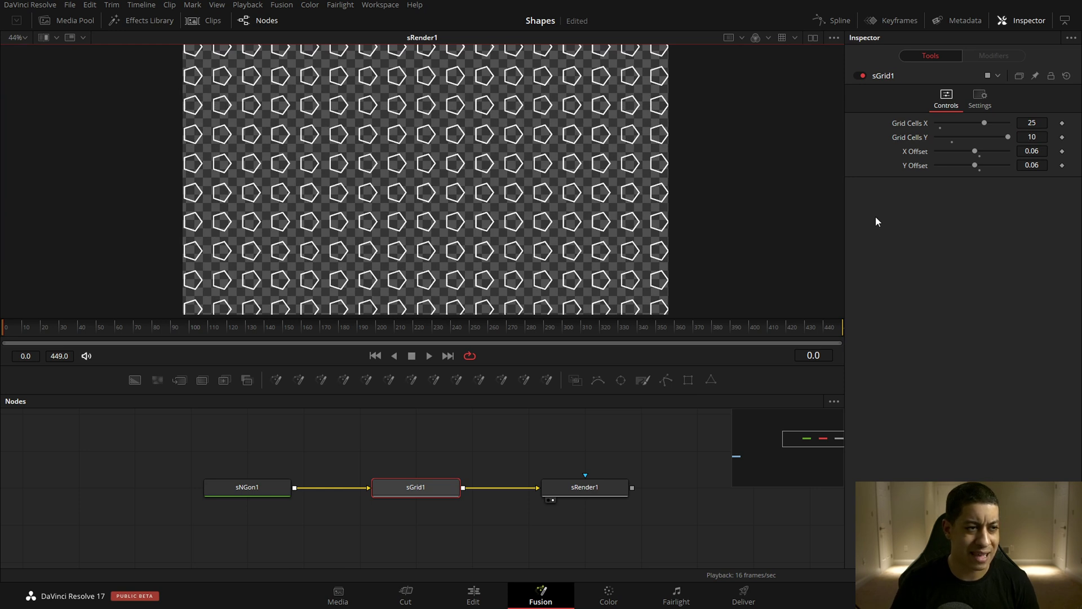
Paste a copy of the pentagon node and wire it into the main chain
{"action": "left_click", "coordinate": [237, 490]}
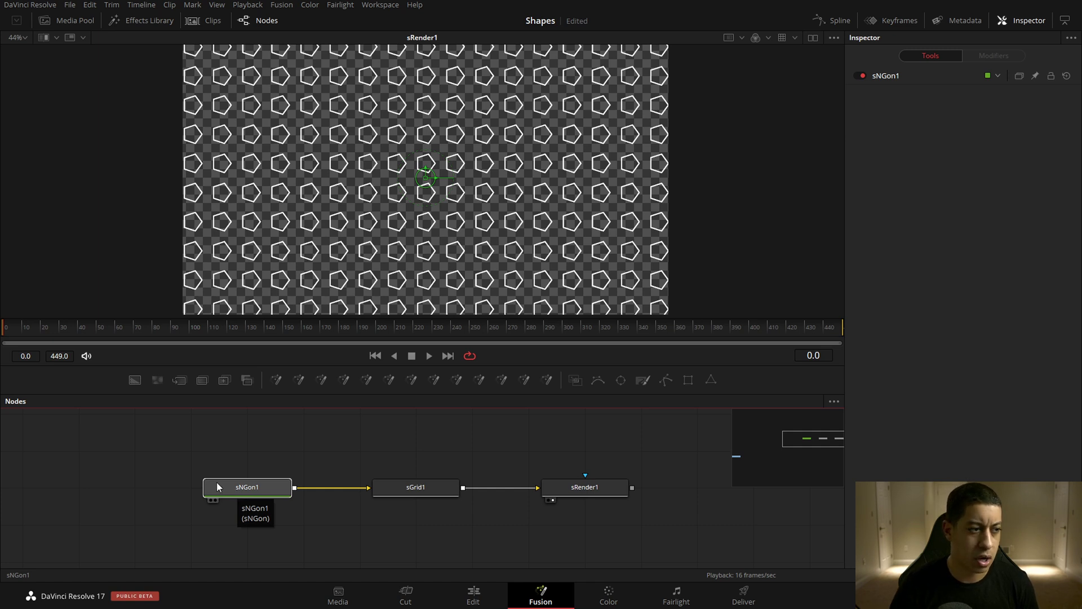
{"action": "left_click", "coordinate": [248, 459]}
{"action": "key", "text": "ctrl+v"}
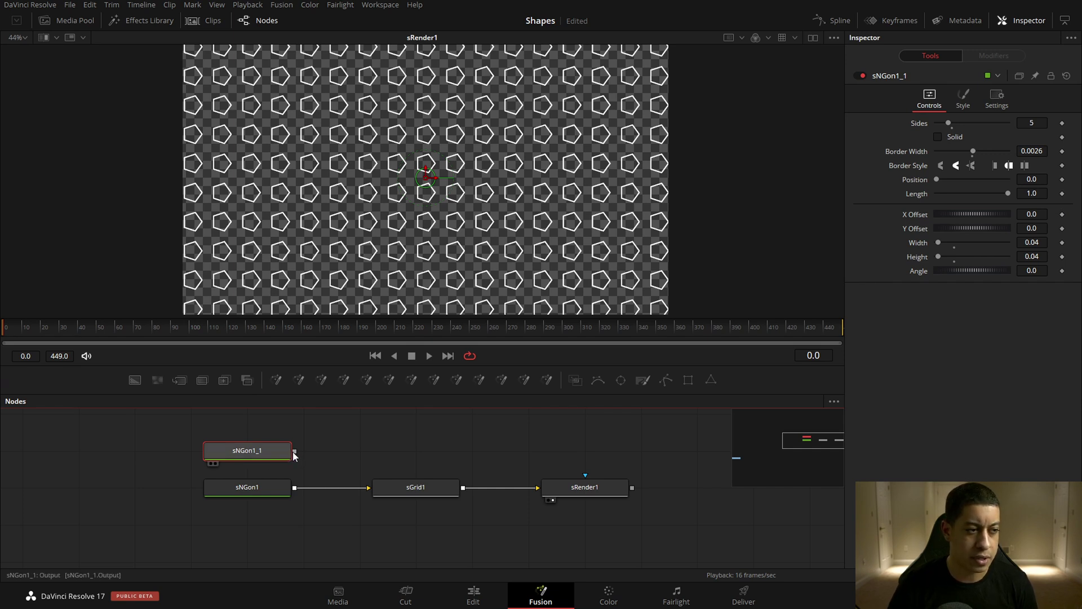
{"action": "left_click_drag", "start_coordinate": [294, 451], "coordinate": [296, 493]}
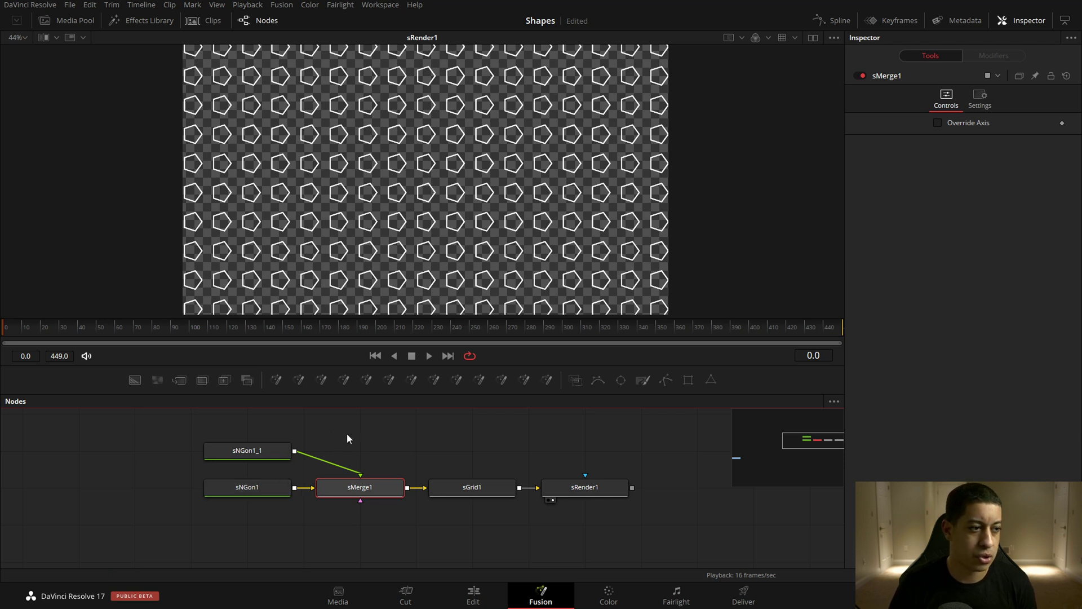
Paste two more pentagon copies, linking sNGon1_2 into sMerge1 and leaving sNGon1_3 unconnected
{"action": "left_click", "coordinate": [254, 450]}
{"action": "key", "text": "ctrl+c"}
{"action": "key", "text": "ctrl+v"}
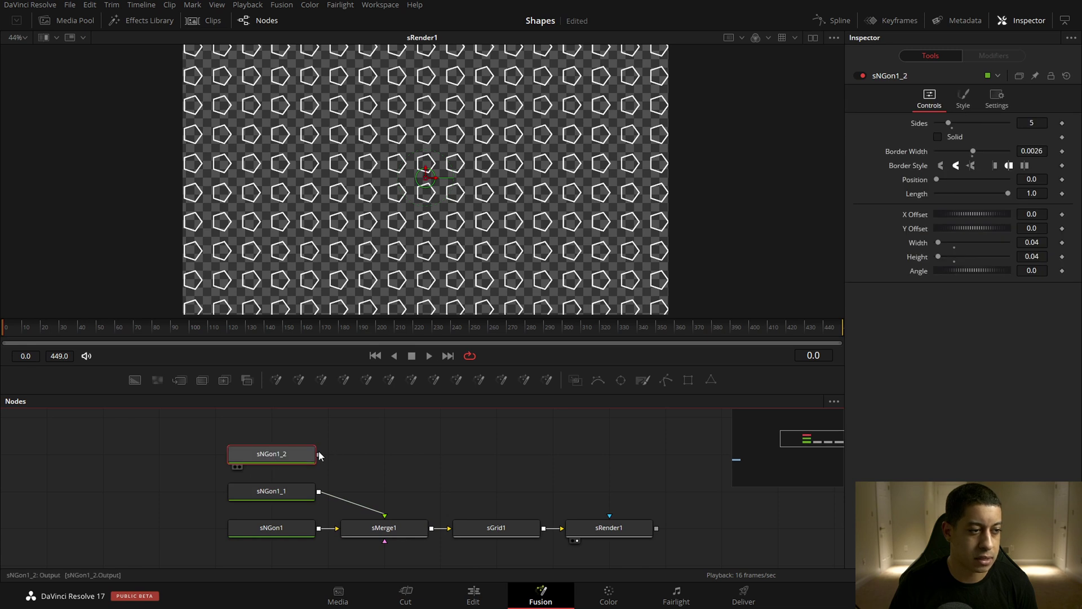
{"action": "left_click_drag", "start_coordinate": [319, 454], "coordinate": [385, 527]}
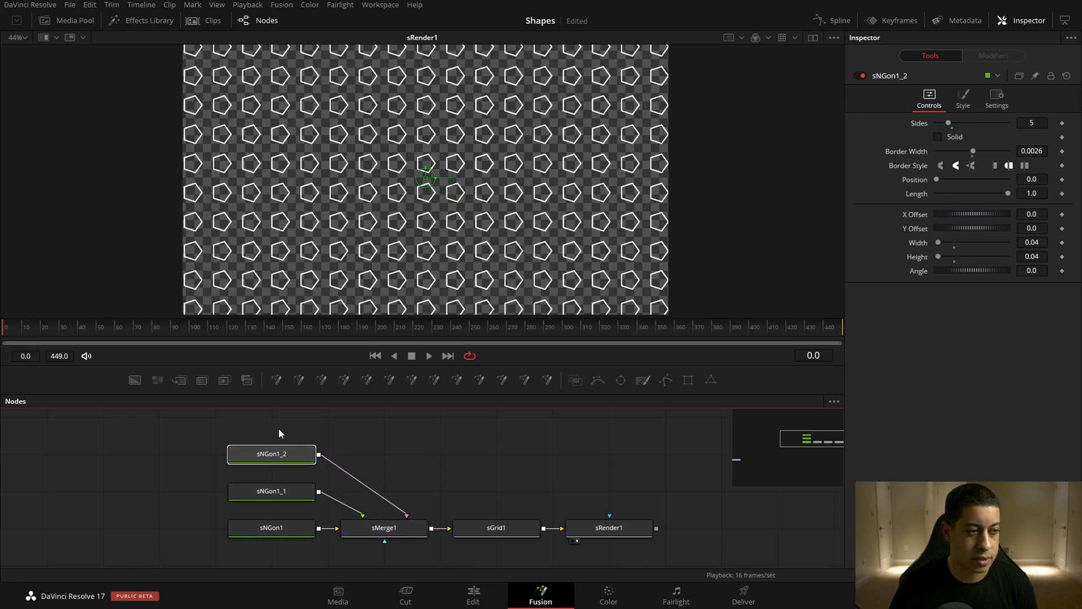
{"action": "key", "text": "ctrl+v"}
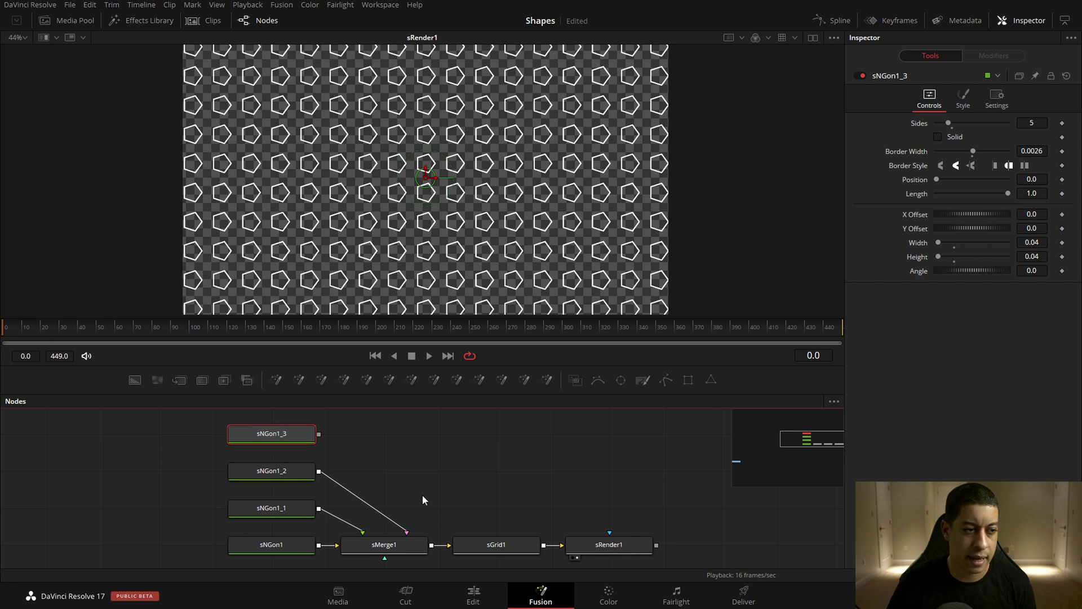
{"action": "left_click_drag", "start_coordinate": [423, 499], "coordinate": [421, 482]}
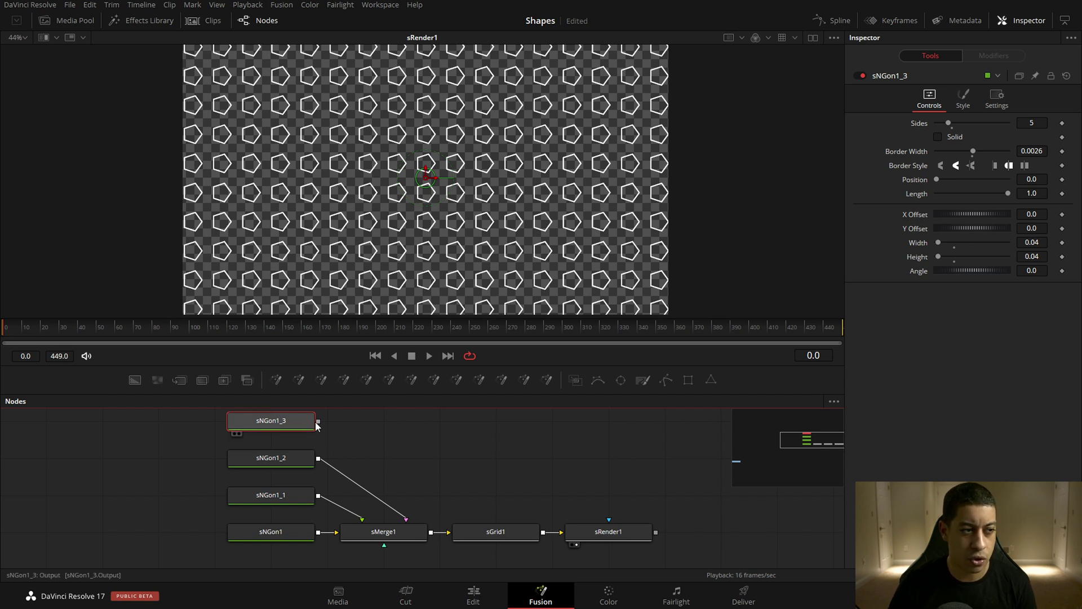
{"action": "left_click_drag", "start_coordinate": [318, 425], "coordinate": [410, 483]}
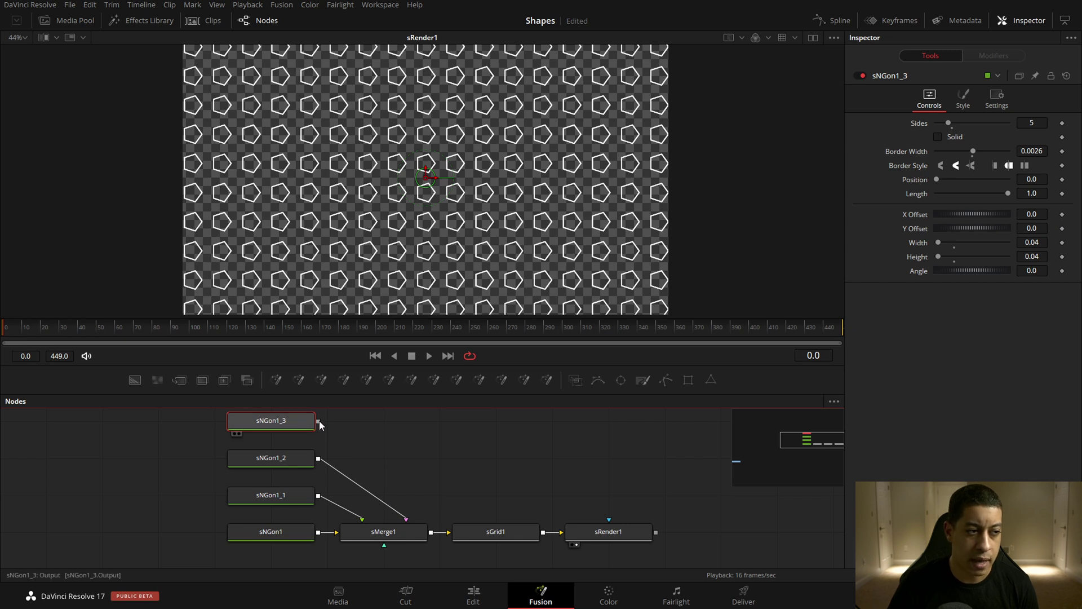
{"action": "left_click_drag", "start_coordinate": [319, 425], "coordinate": [375, 536]}
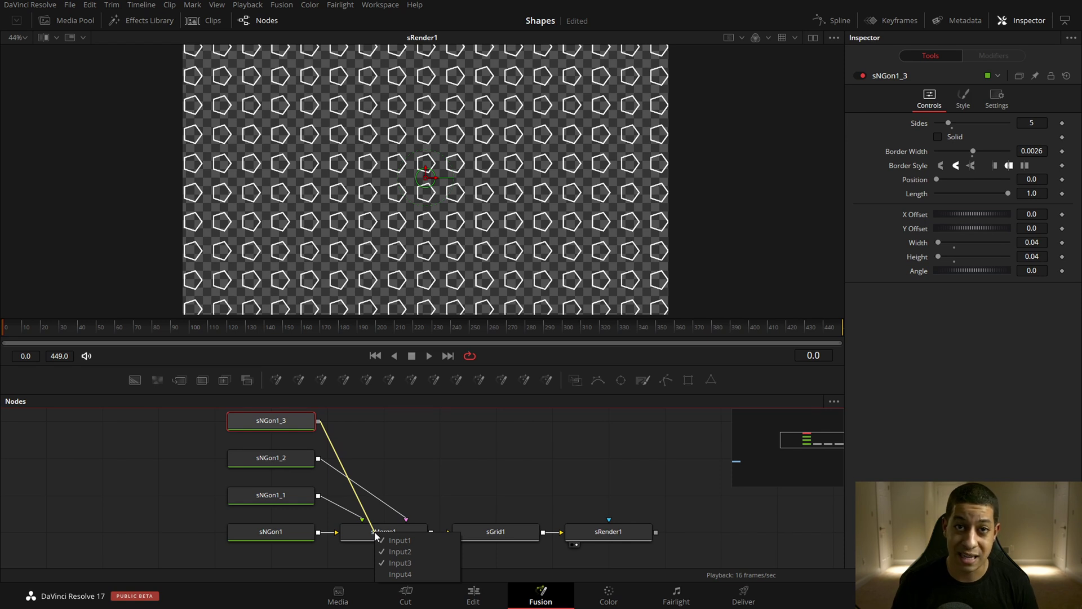
{"action": "left_click", "coordinate": [415, 456]}
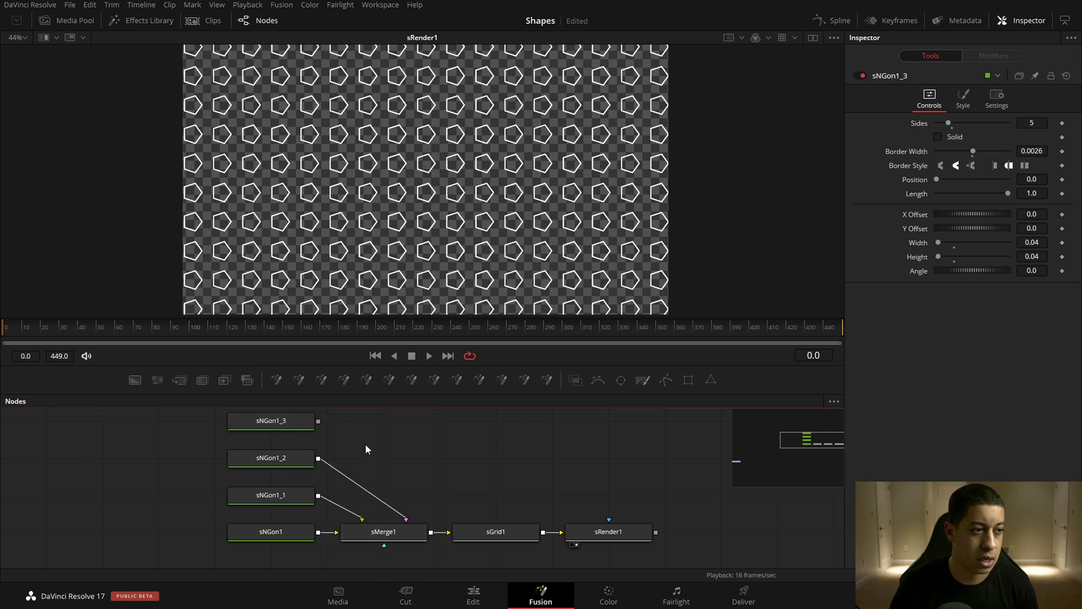
Delete sNGon1_2 and sNGon1_3, and shrink sNGon1_1 to 0.02 width and height
{"action": "left_click_drag", "start_coordinate": [341, 412], "coordinate": [259, 468]}
{"action": "key", "text": "Delete"}
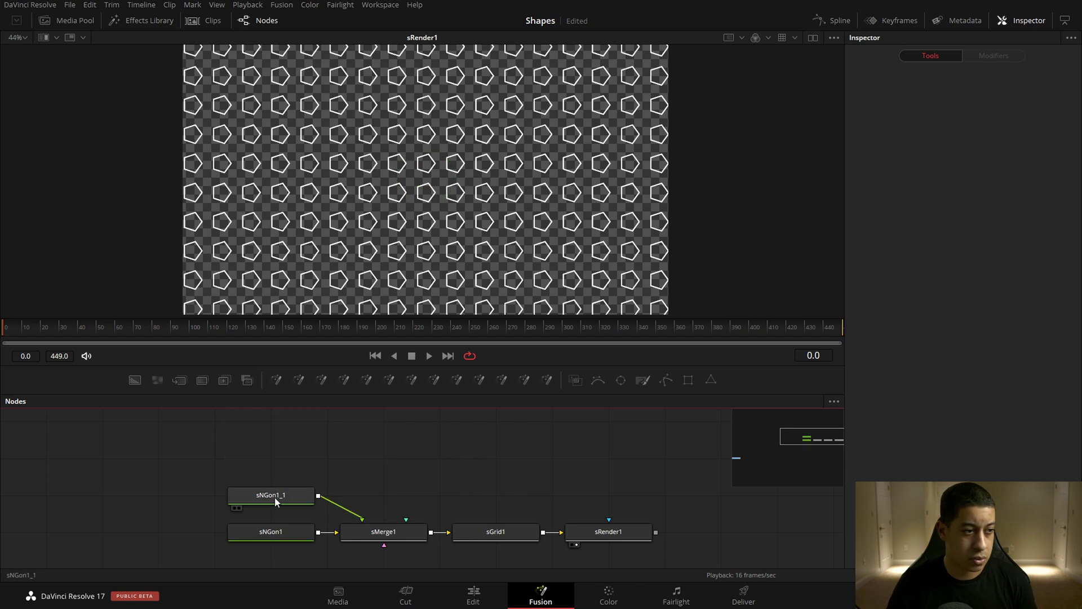
{"action": "left_click", "coordinate": [275, 497]}
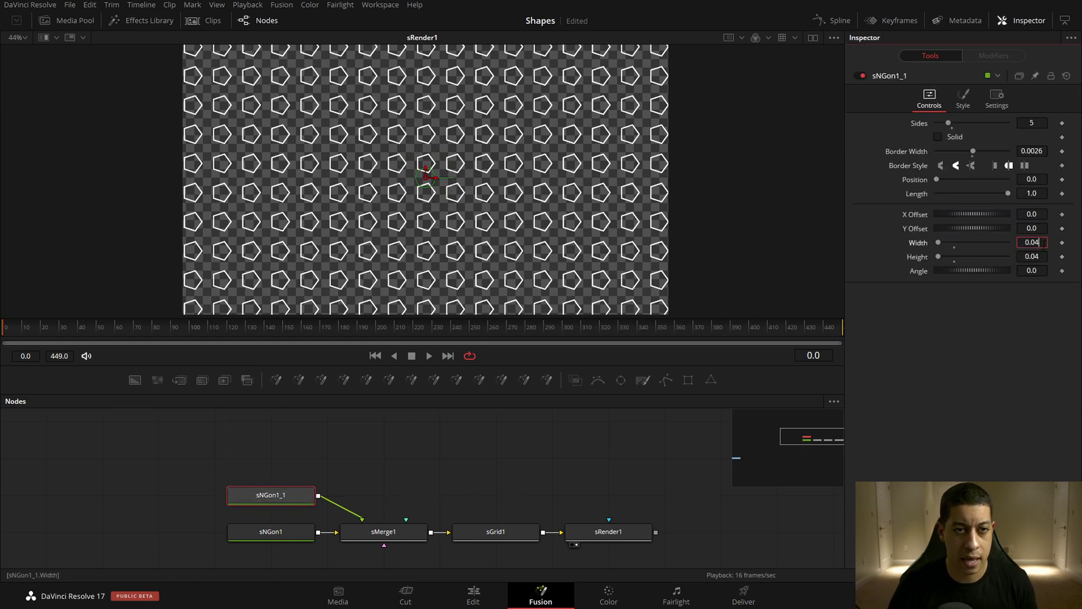
{"action": "key", "text": "Tab"}
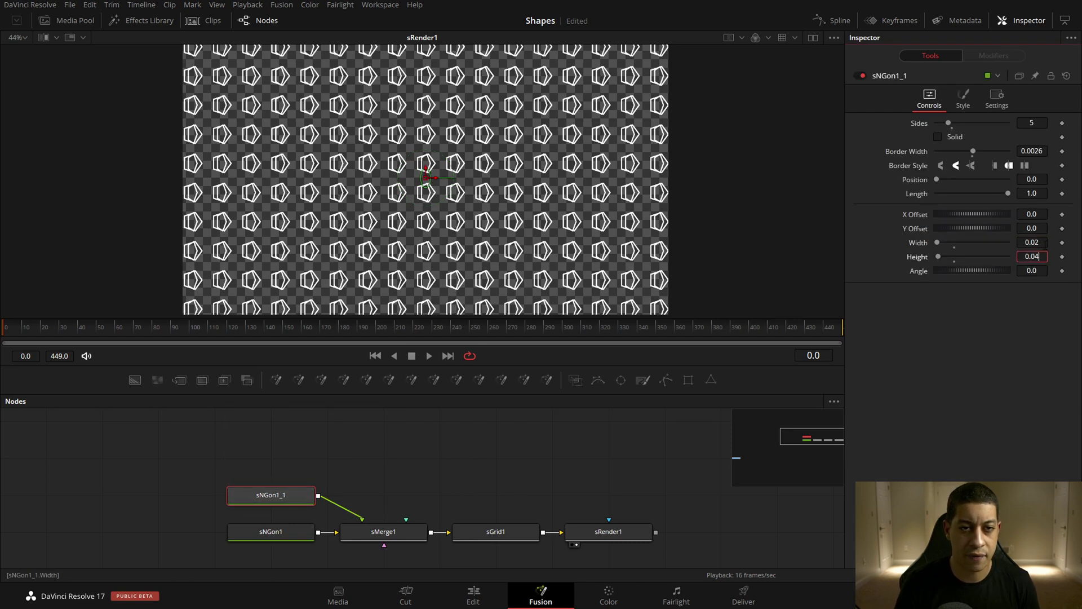
{"action": "type", "text": "0.02"}
{"action": "key", "text": "Tab"}
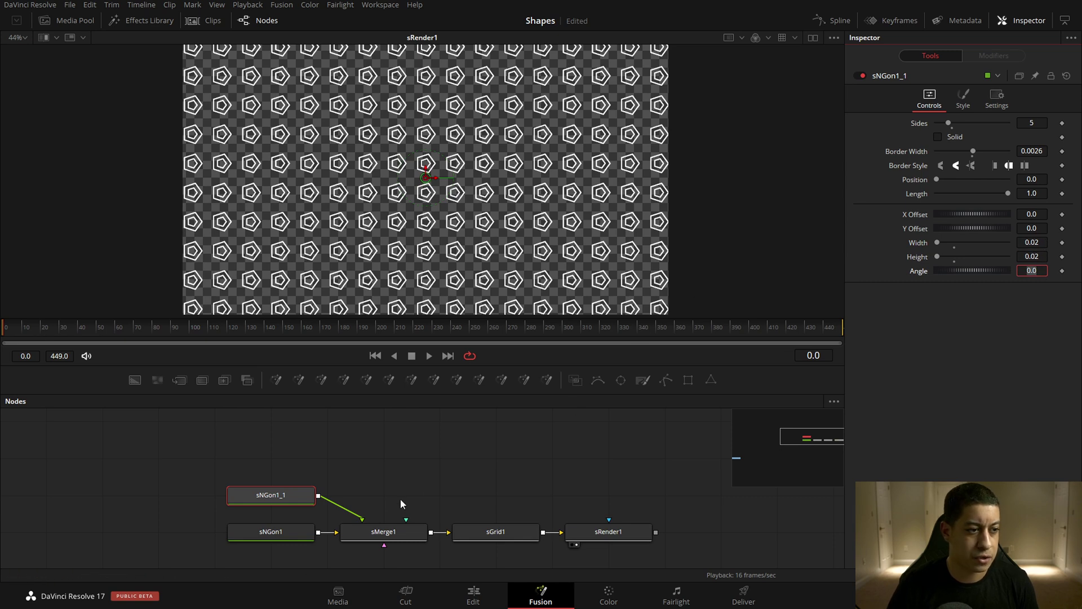
Set sNGon1_1's Style colour to cyan
{"action": "left_click", "coordinate": [965, 103]}
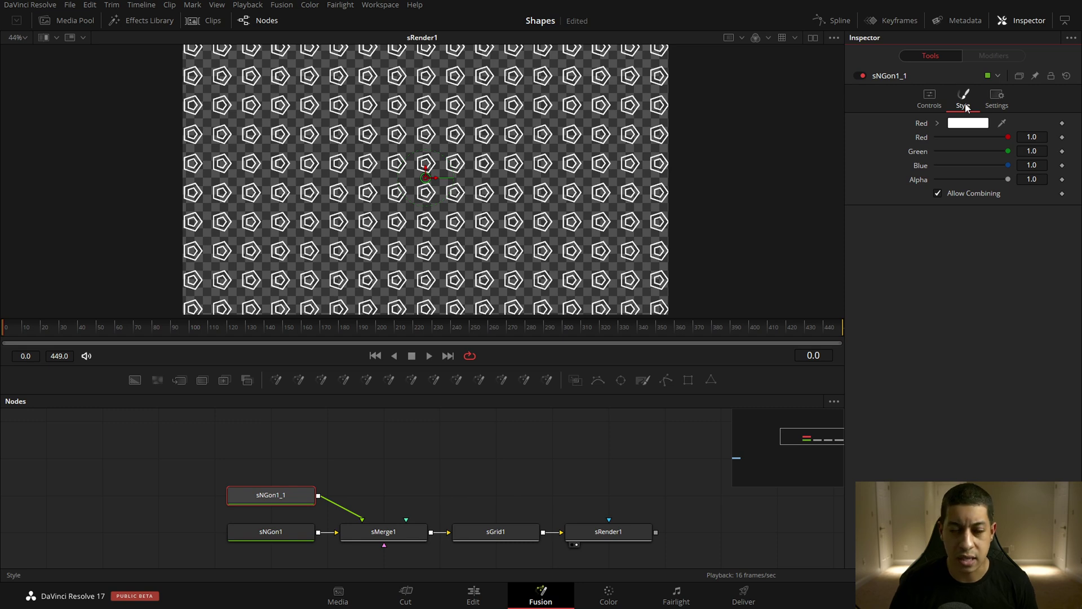
{"action": "left_click", "coordinate": [966, 124]}
{"action": "mouse_move", "coordinate": [549, 222]}
{"action": "left_mouse_down"}
{"action": "mouse_move", "coordinate": [542, 214]}
{"action": "mouse_move", "coordinate": [586, 219]}
{"action": "left_mouse_up"}
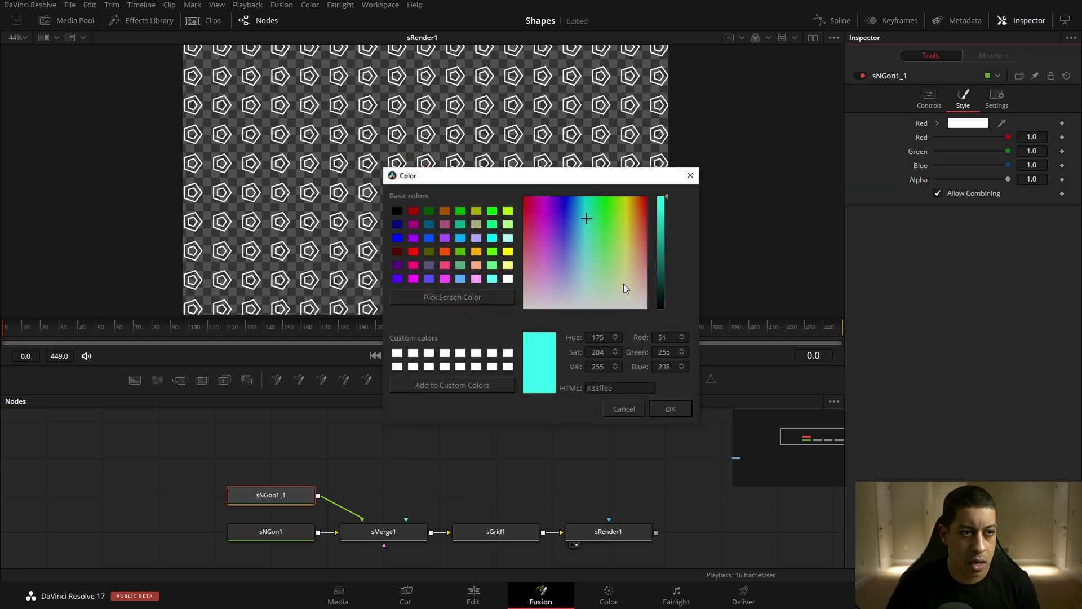
{"action": "left_click", "coordinate": [670, 409]}
Colour the original sNGon1 orange-yellow and return the playhead to the start
{"action": "left_click", "coordinate": [271, 533]}
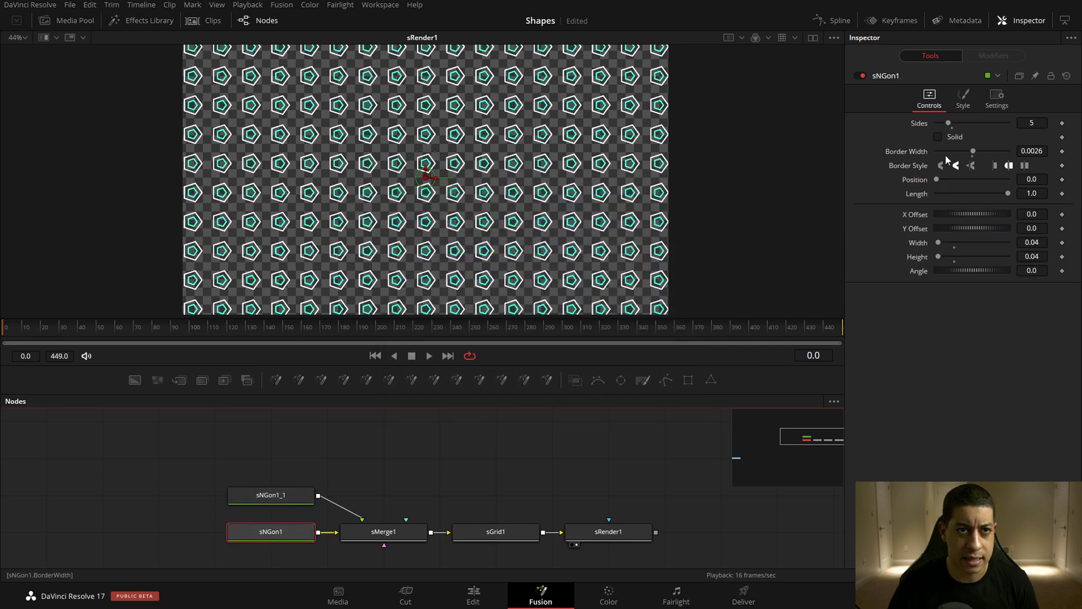
{"action": "left_click", "coordinate": [964, 100]}
{"action": "left_click", "coordinate": [968, 122]}
{"action": "left_click", "coordinate": [628, 230]}
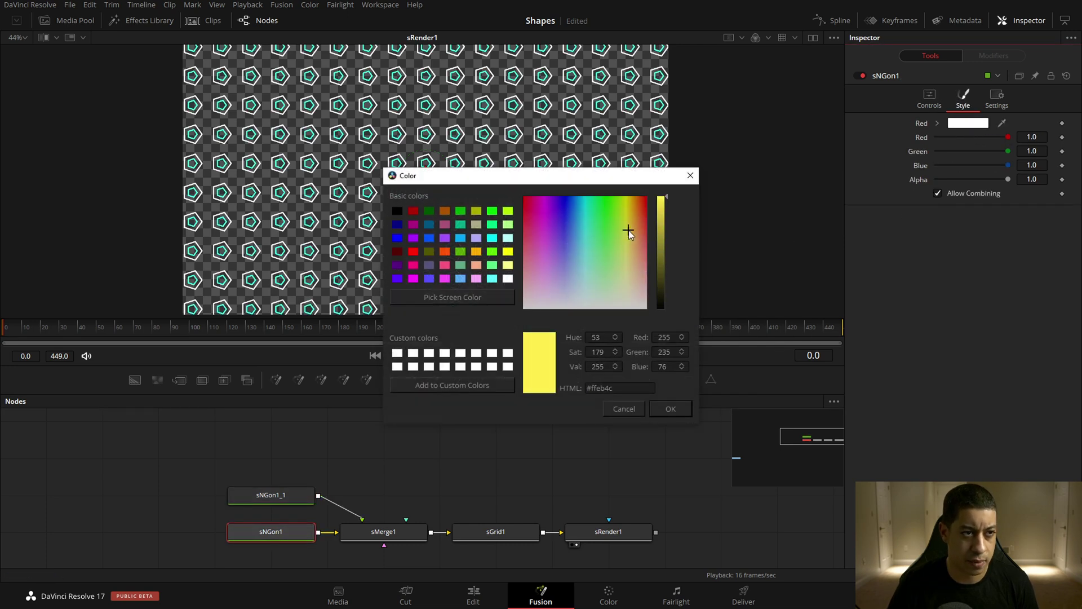
{"action": "left_click", "coordinate": [685, 410]}
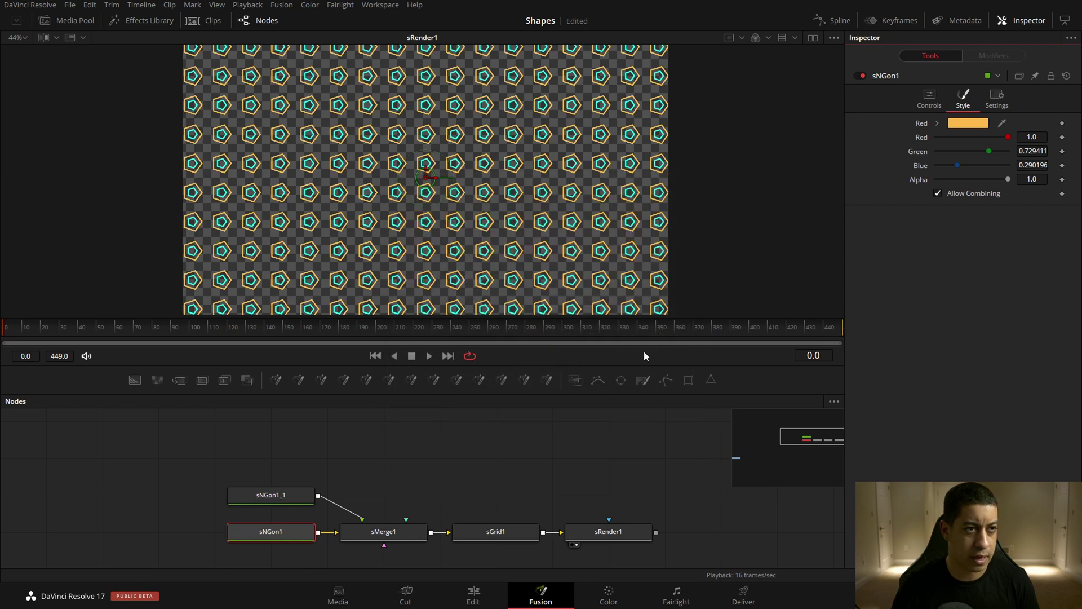
{"action": "left_click", "coordinate": [294, 542]}
{"action": "left_click", "coordinate": [11, 328]}
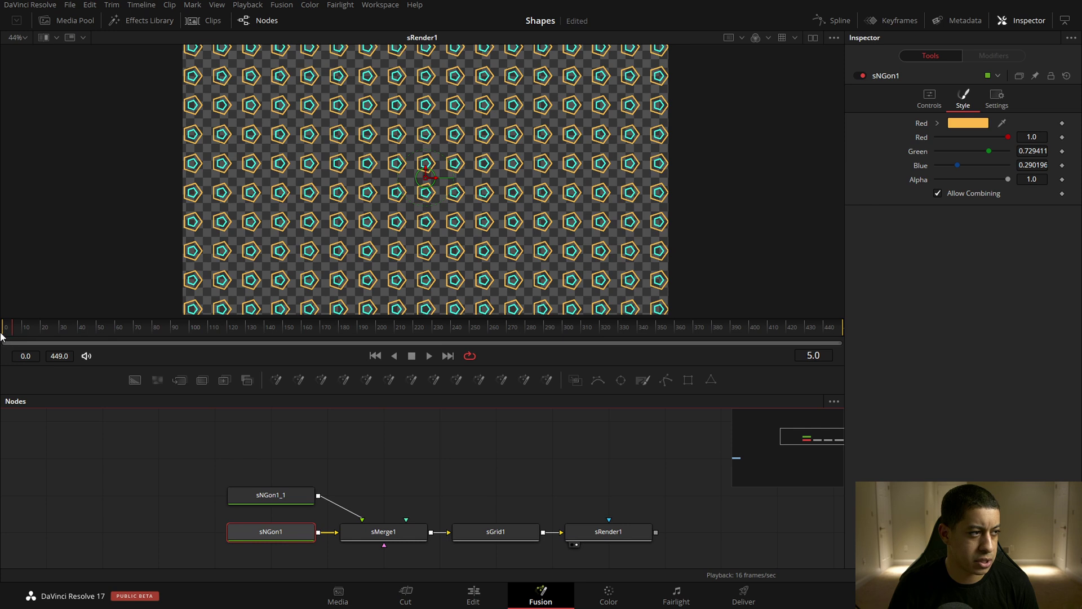
Keyframe sNGon1's Angle at 0 on frame 0, set 11000 at frame 449, and preview the spin
{"action": "left_click", "coordinate": [932, 99]}
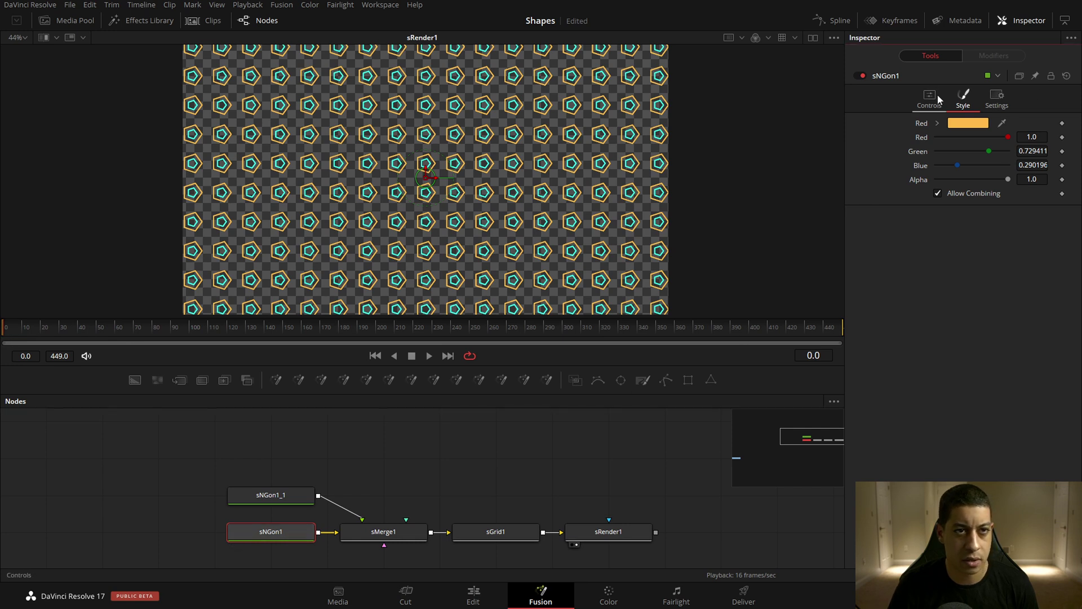
{"action": "left_click", "coordinate": [1062, 271]}
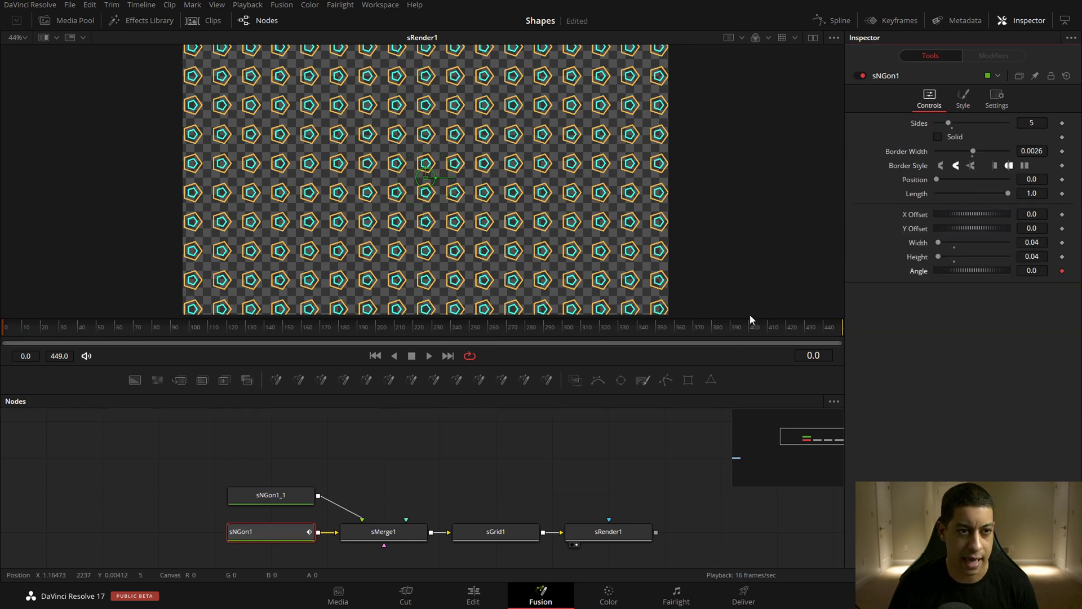
{"action": "left_click_drag", "start_coordinate": [753, 327], "coordinate": [912, 327]}
{"action": "left_click", "coordinate": [1032, 271]}
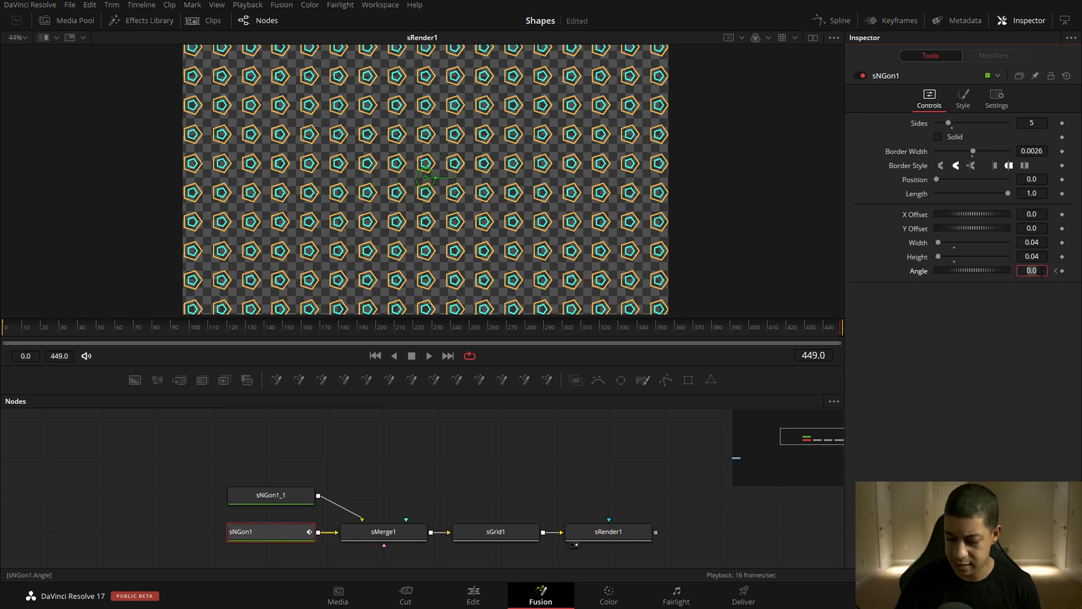
{"action": "type", "text": "11"}
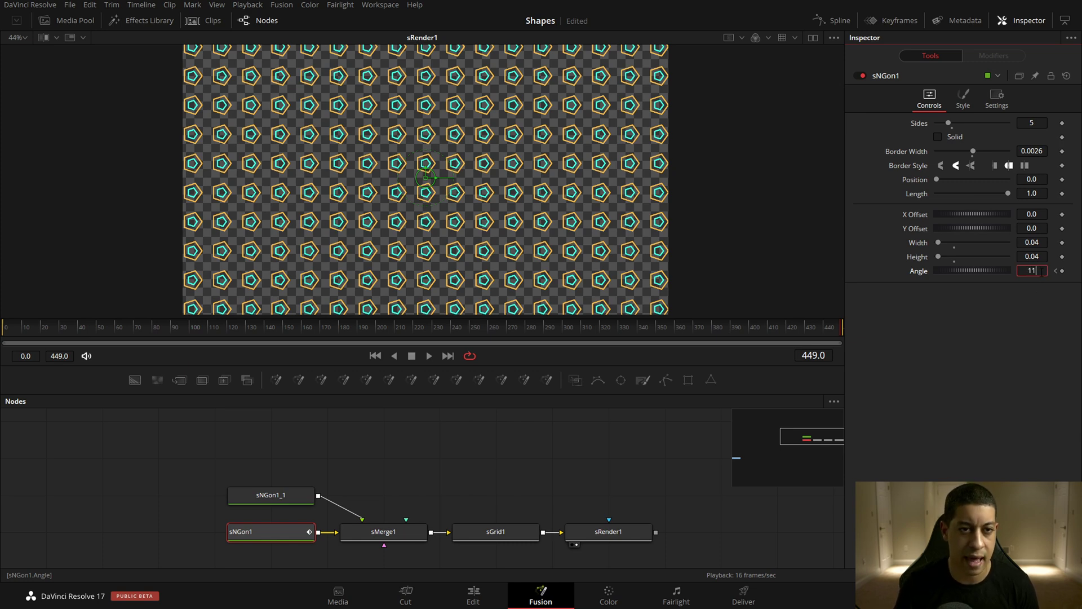
{"action": "type", "text": "000"}
{"action": "key", "text": "Return"}
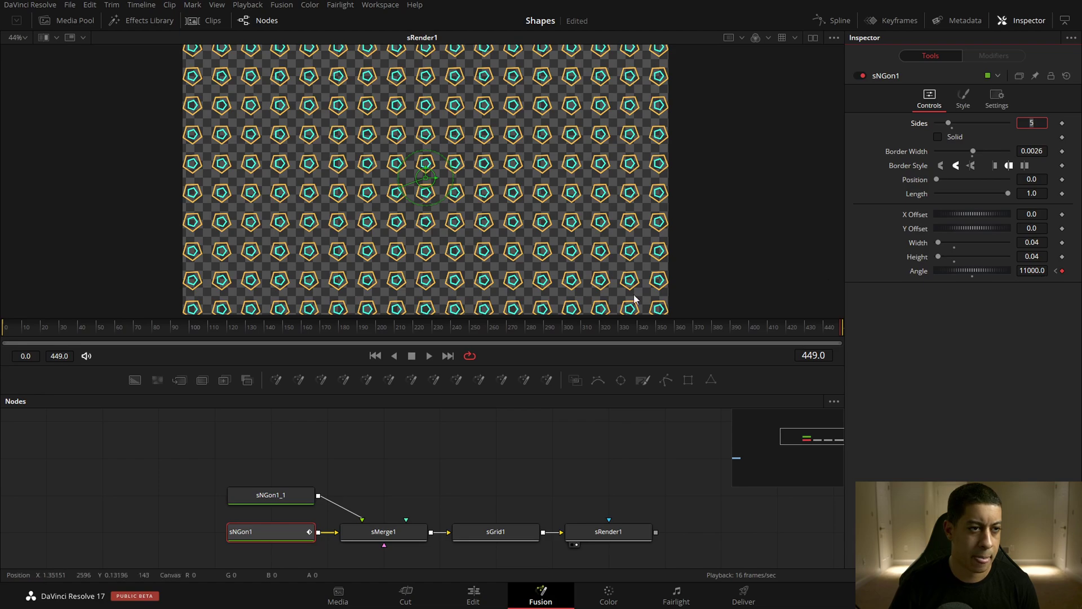
{"action": "left_click", "coordinate": [429, 356]}
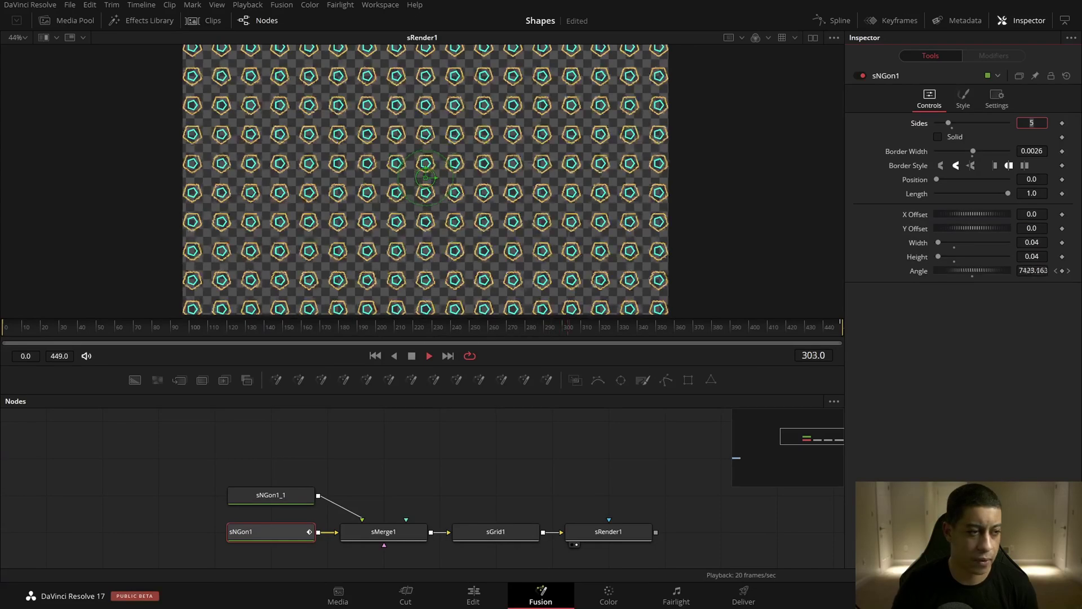
{"action": "left_click", "coordinate": [412, 355]}
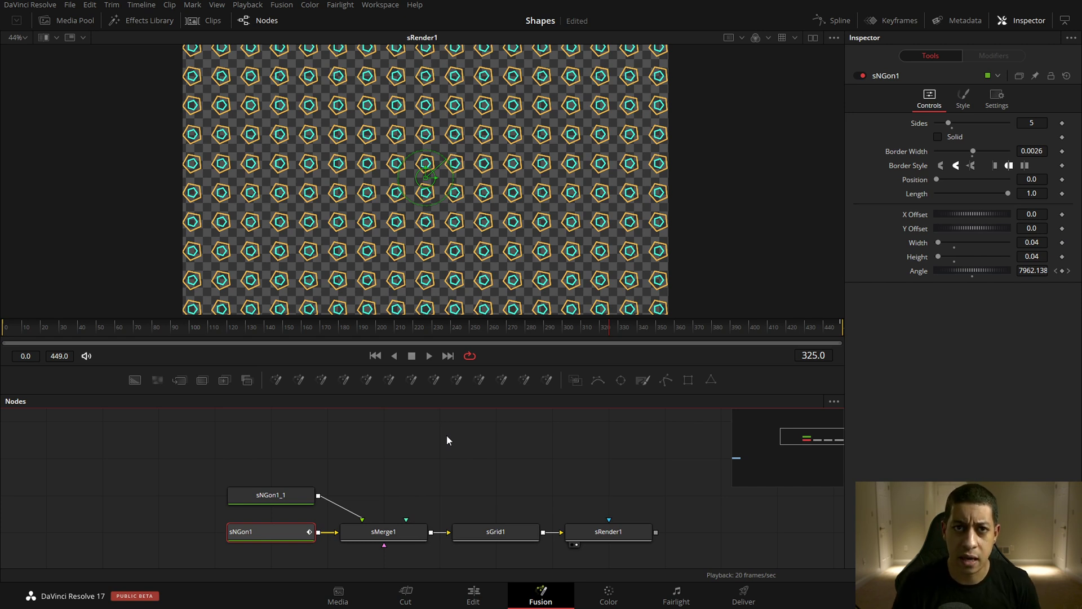
Keyframe sNGon1_1's Angle at frame 0 and set it to -1100 at frame 449
{"action": "left_click", "coordinate": [294, 498]}
{"action": "left_click", "coordinate": [10, 330]}
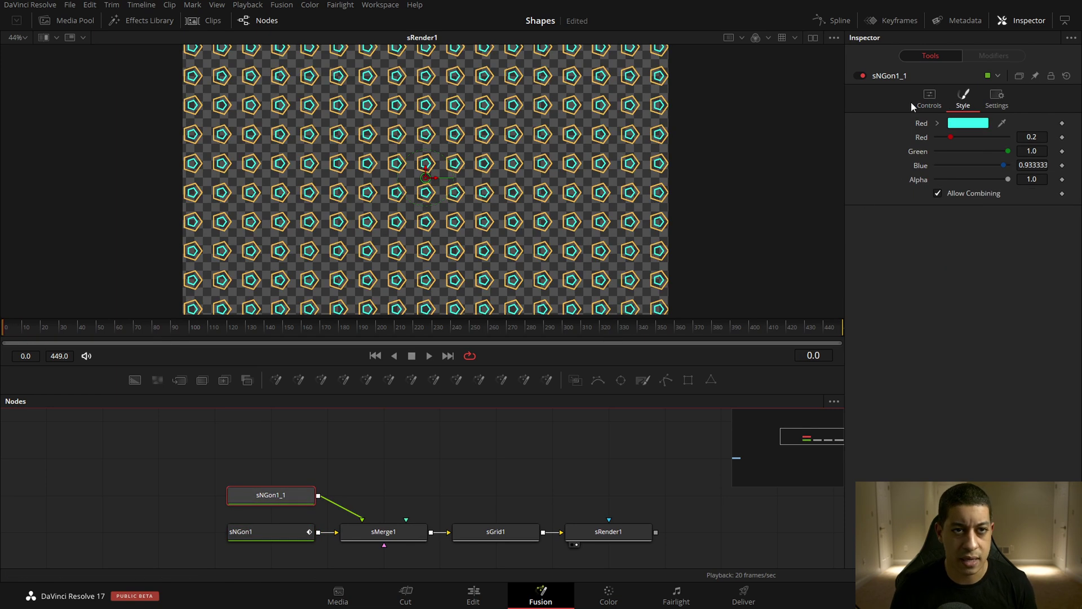
{"action": "left_click", "coordinate": [930, 99]}
{"action": "left_click", "coordinate": [1062, 271]}
{"action": "left_click_drag", "start_coordinate": [794, 328], "coordinate": [970, 328]}
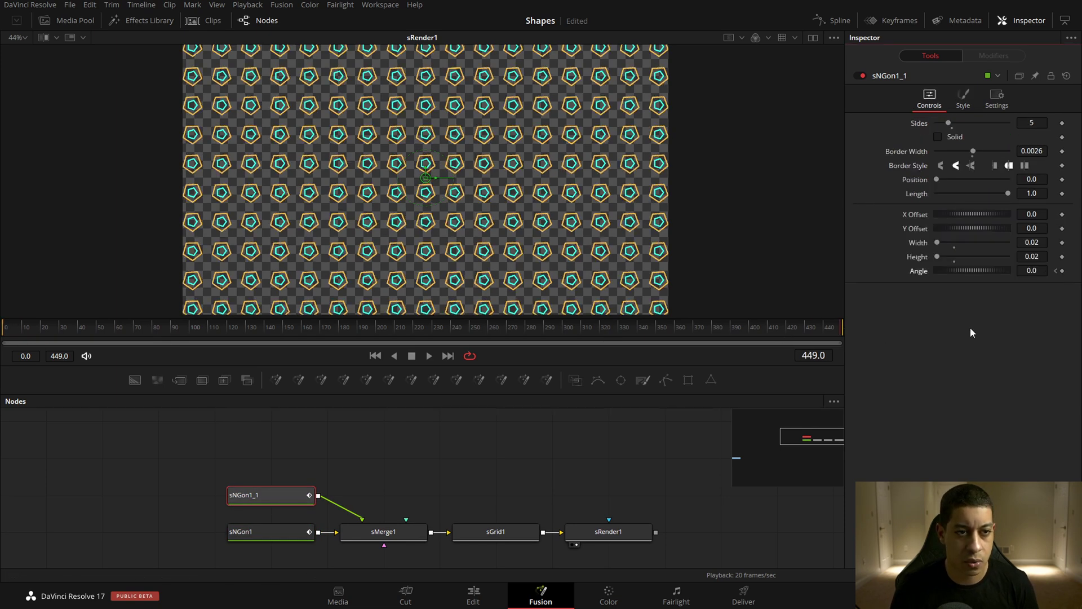
{"action": "left_click", "coordinate": [1032, 271]}
{"action": "type", "text": "-"}
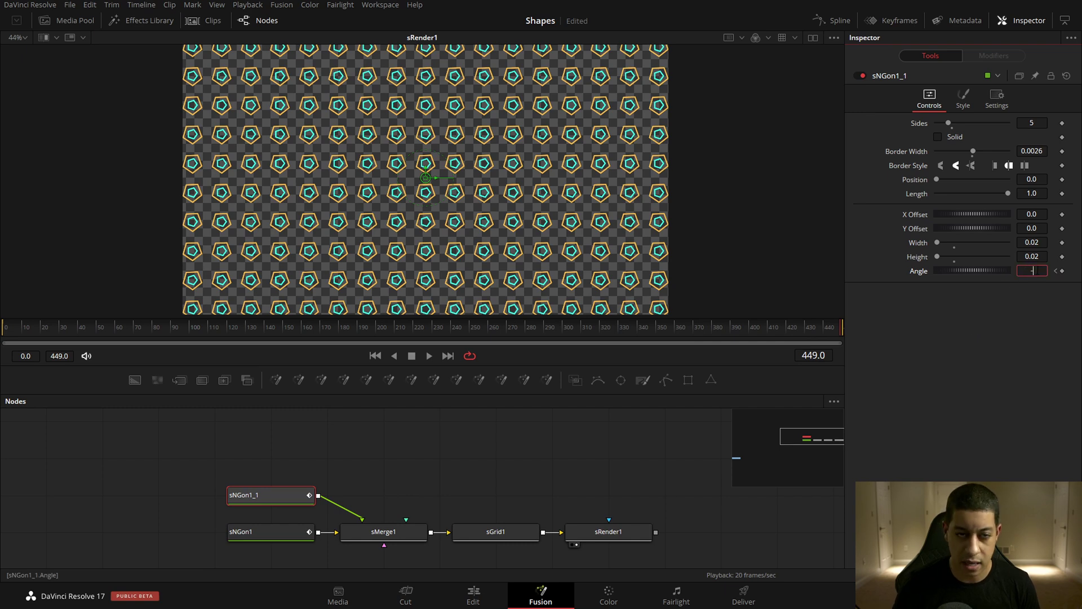
{"action": "type", "text": "1100"}
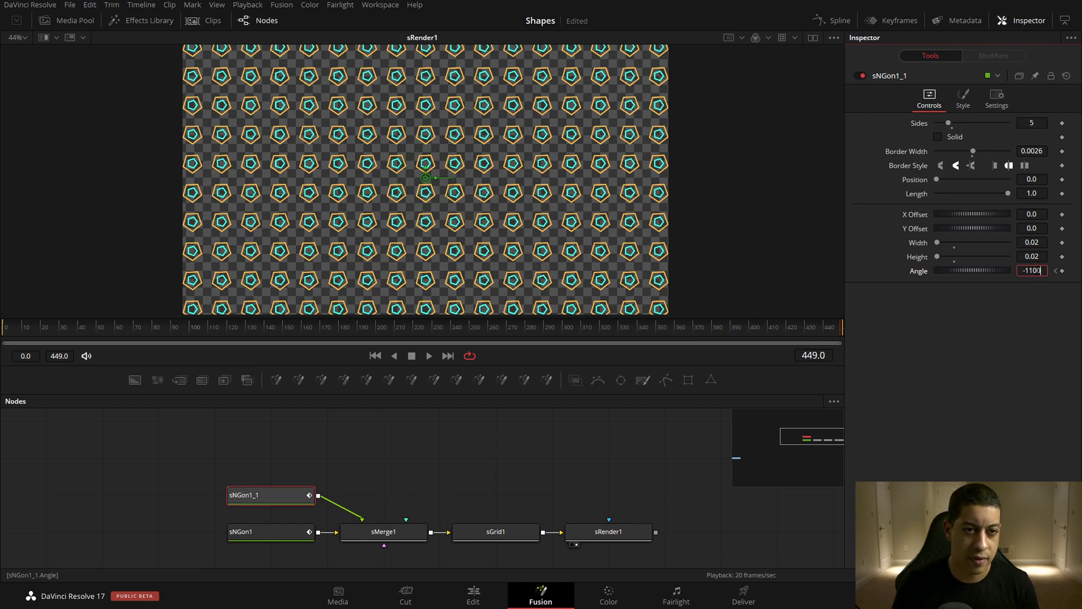
{"action": "key", "text": "Tab"}
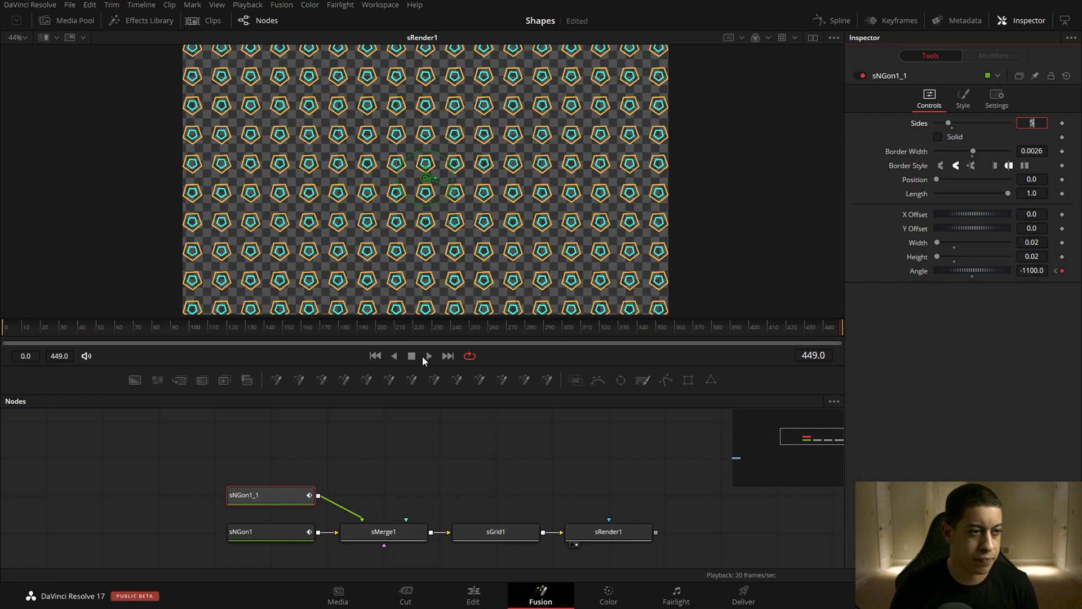
Preview the counter-spin, then select sNGon1 at the last frame
{"action": "left_click", "coordinate": [427, 355]}
{"action": "left_click", "coordinate": [426, 355]}
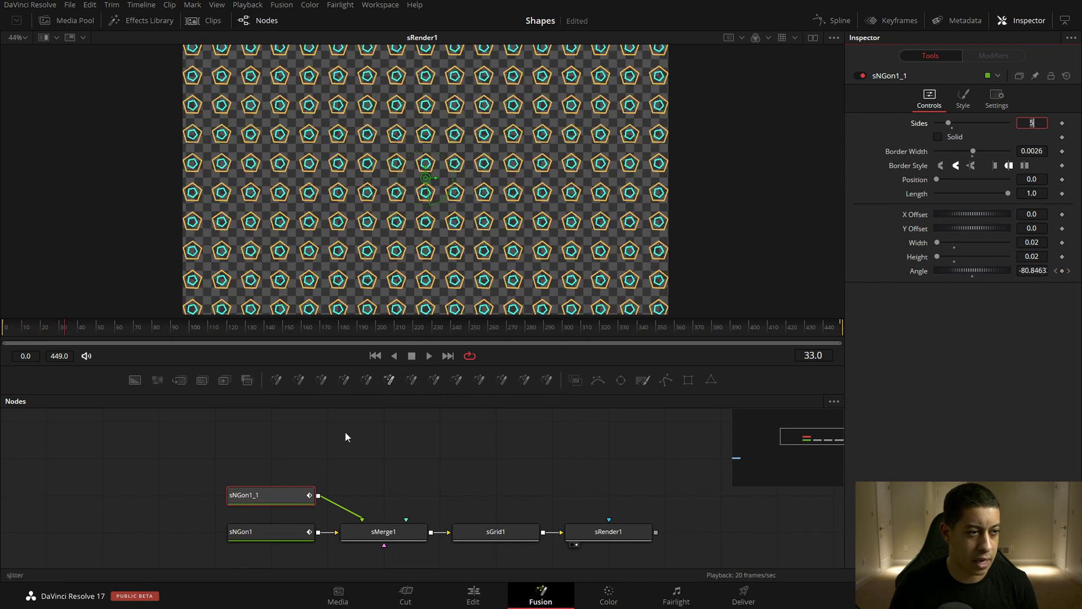
{"action": "left_click", "coordinate": [271, 541]}
{"action": "key", "text": "End"}
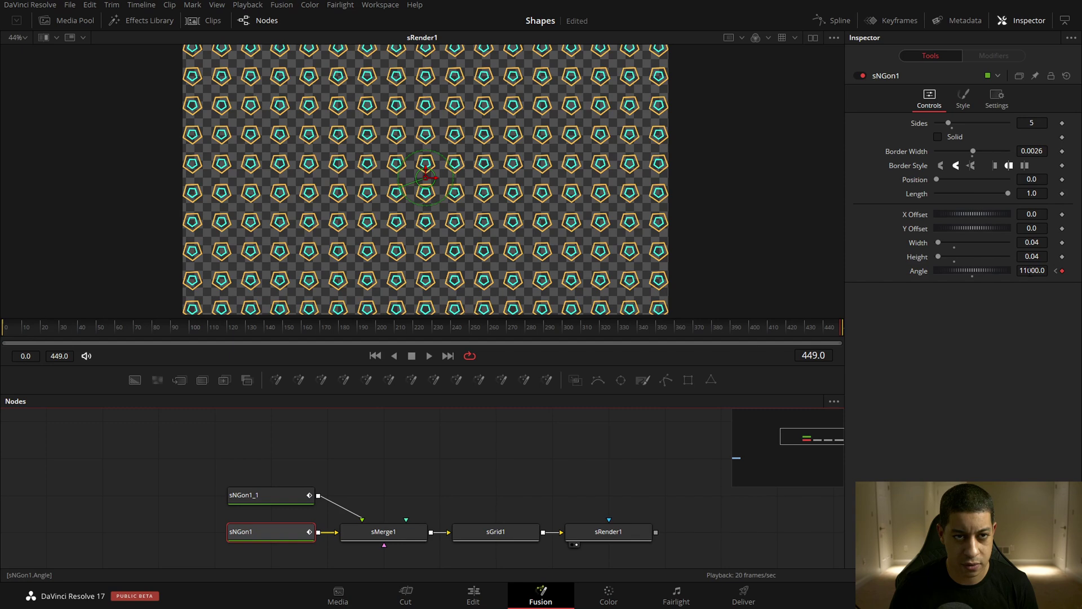
Set sNGon1's last-frame Angle to 1100 and start playback
{"action": "key", "text": "BackSpace"}
{"action": "key", "text": "Tab"}
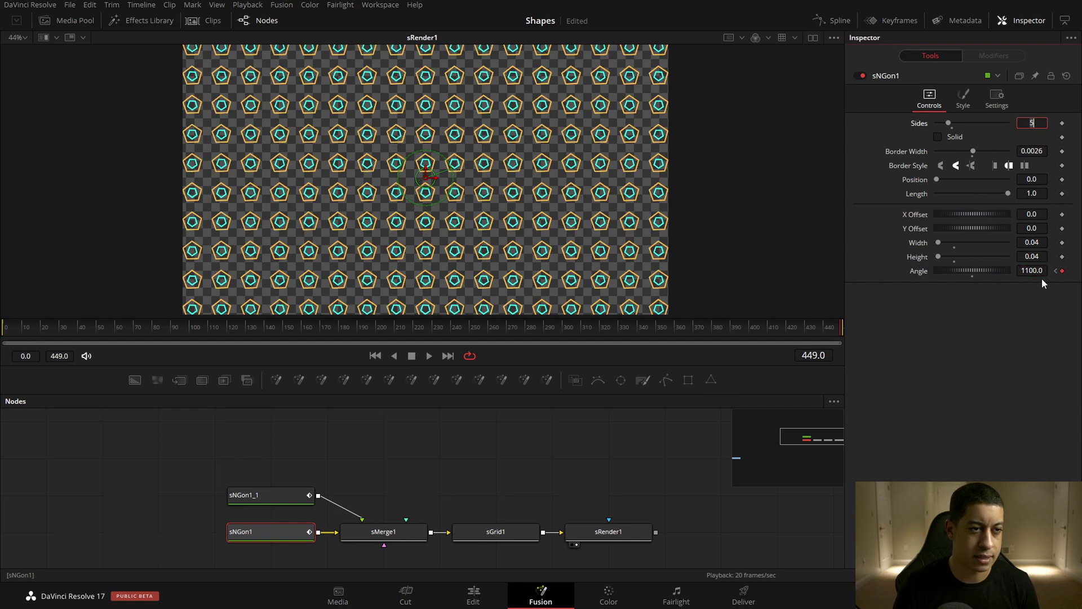
{"action": "left_click", "coordinate": [424, 354]}
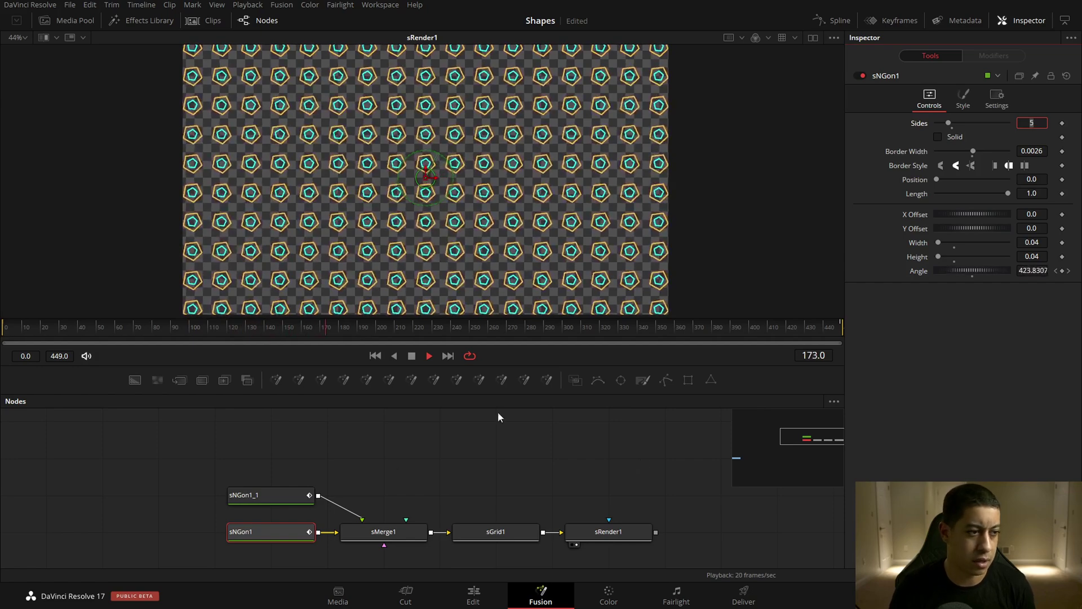
Shorten sNGon1's outline Length and set sNGon1_1's Length to 0.559, then stop playback
{"action": "left_click_drag", "start_coordinate": [1008, 194], "coordinate": [975, 193]}
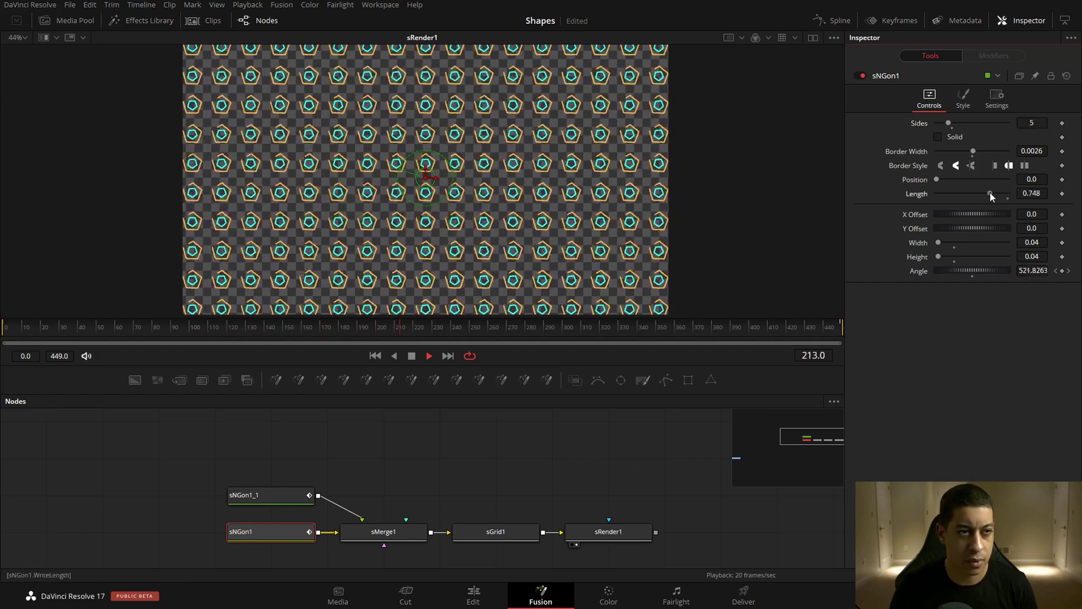
{"action": "left_click", "coordinate": [277, 495]}
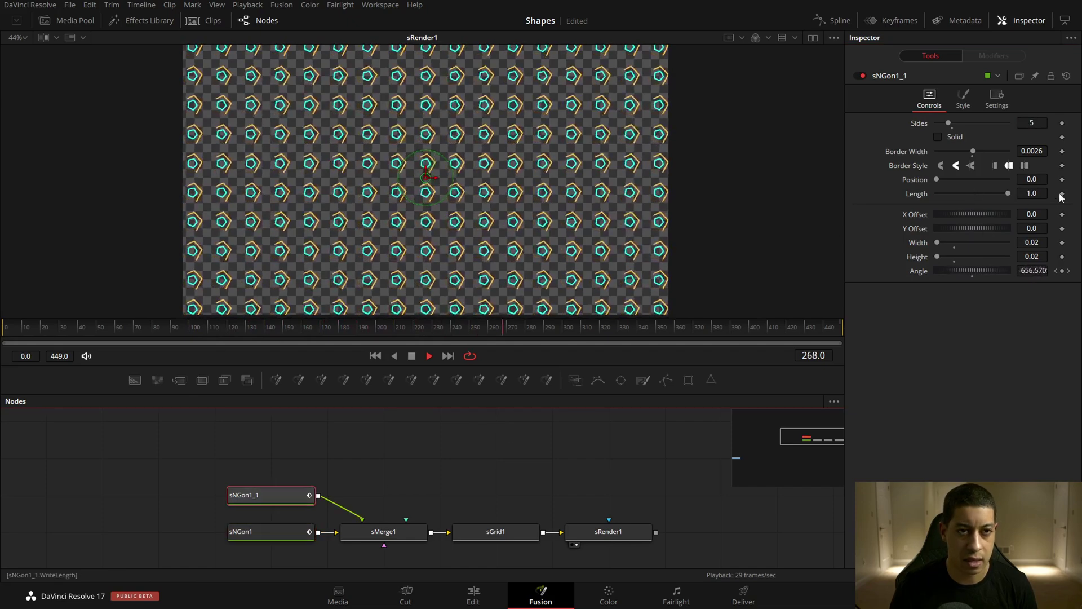
{"action": "left_click_drag", "start_coordinate": [978, 192], "coordinate": [978, 190]}
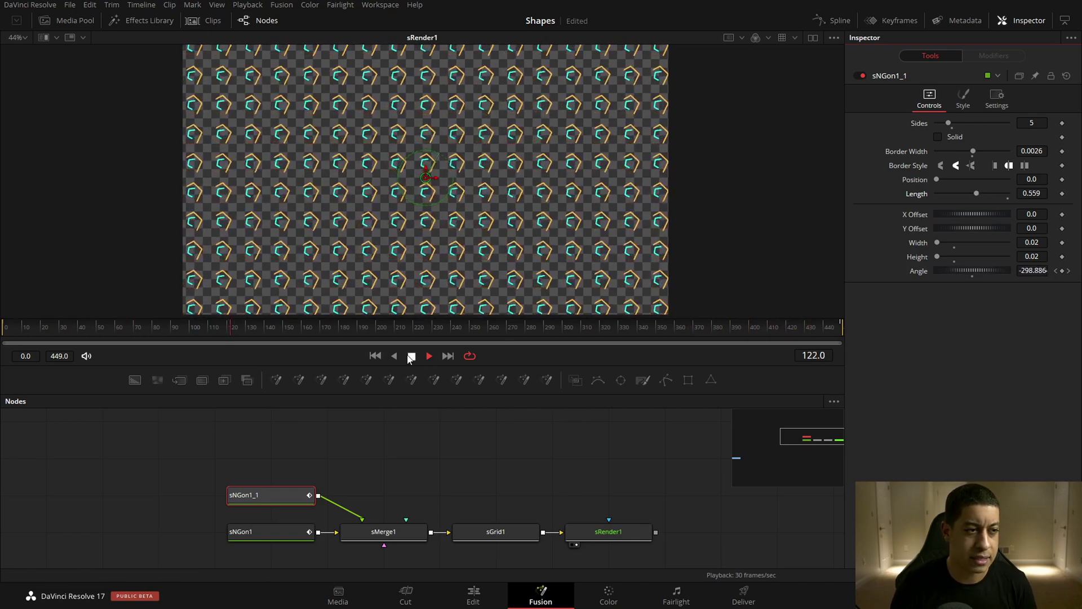
{"action": "key", "text": "space"}
Open the Shape effects library, then delete the stray rectangle, ellipse and merge nodes
{"action": "left_click_drag", "start_coordinate": [609, 531], "coordinate": [610, 495]}
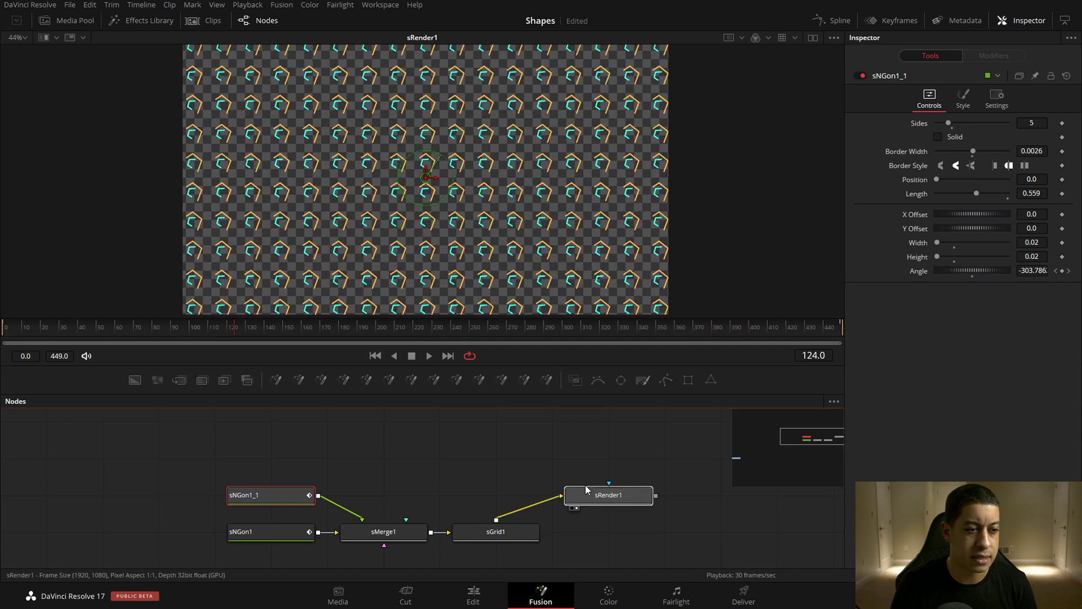
{"action": "left_click", "coordinate": [78, 21]}
{"action": "left_click", "coordinate": [142, 21]}
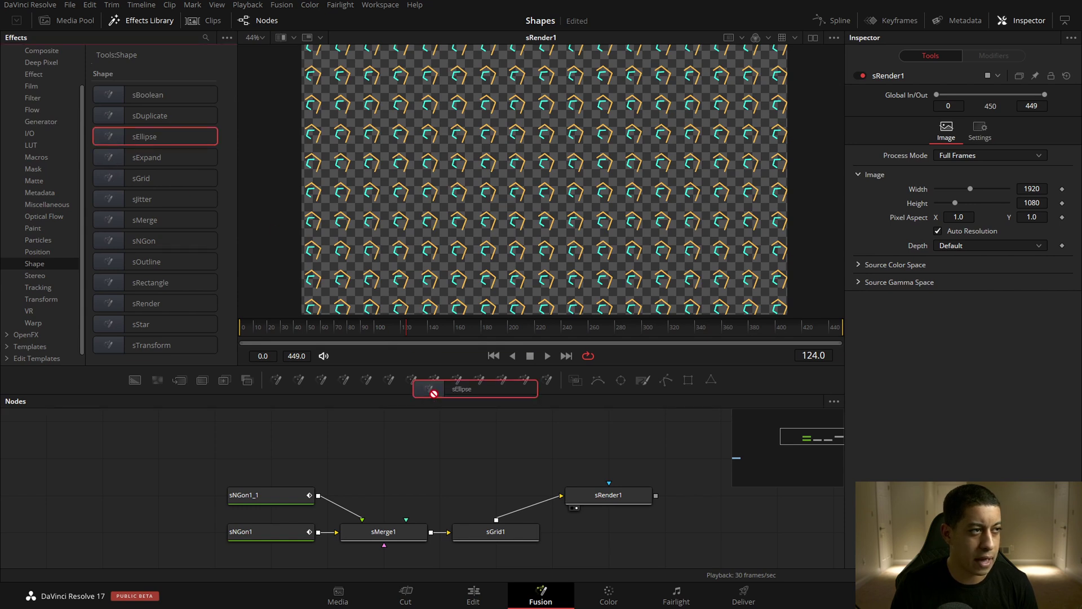
{"action": "left_click_drag", "start_coordinate": [144, 136], "coordinate": [369, 276]}
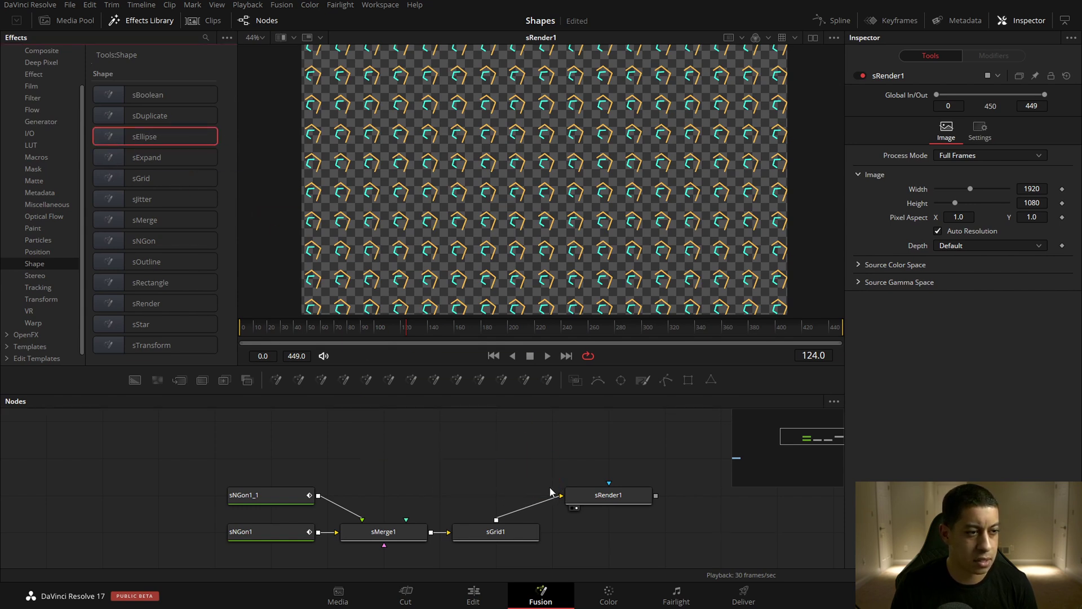
{"action": "mouse_move", "coordinate": [370, 277]}
{"action": "left_mouse_down"}
{"action": "mouse_move", "coordinate": [140, 175]}
{"action": "mouse_move", "coordinate": [417, 457]}
{"action": "left_mouse_up"}
{"action": "left_click", "coordinate": [151, 282]}
{"action": "left_click", "coordinate": [115, 138]}
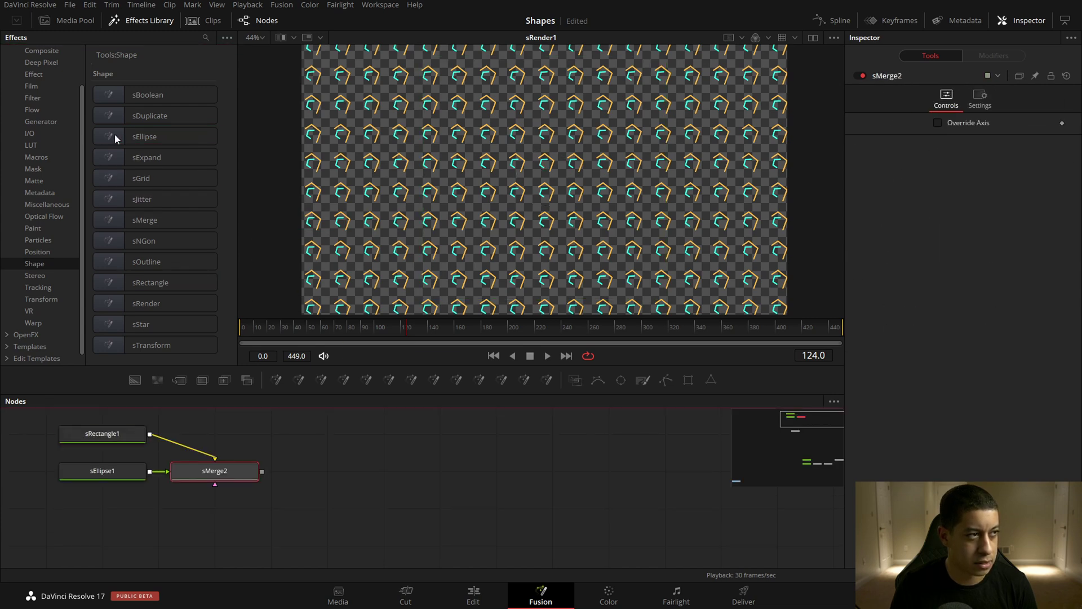
{"action": "key", "text": "ctrl+a"}
{"action": "key", "text": "Delete"}
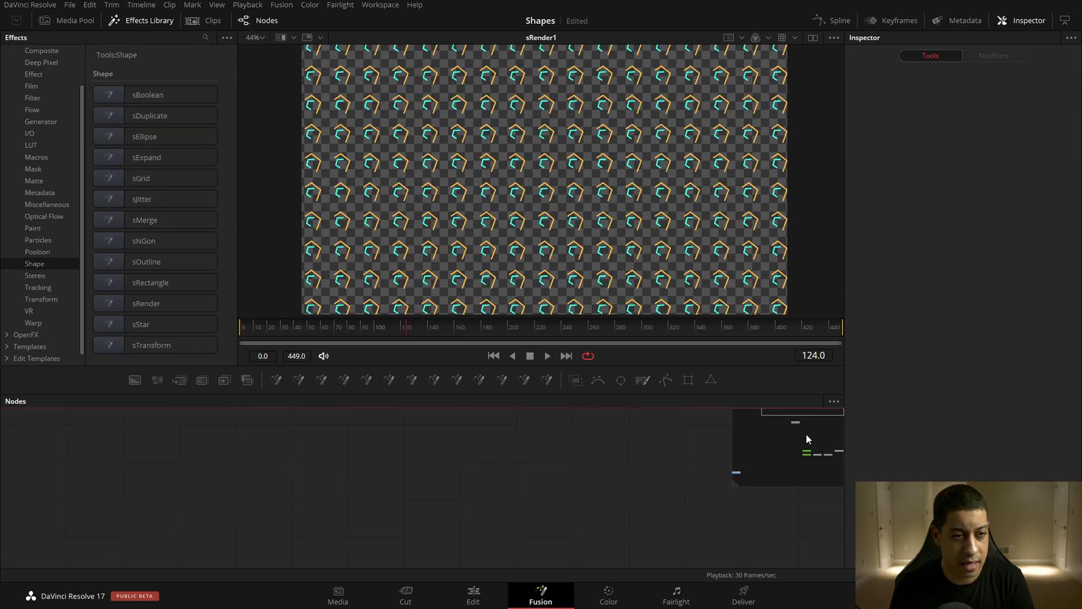
Add an sEllipse node after sGrid1 and delete the resulting sMerge2 node
{"action": "left_click", "coordinate": [796, 429]}
{"action": "left_click_drag", "start_coordinate": [796, 428], "coordinate": [809, 451]}
{"action": "left_click", "coordinate": [597, 524]}
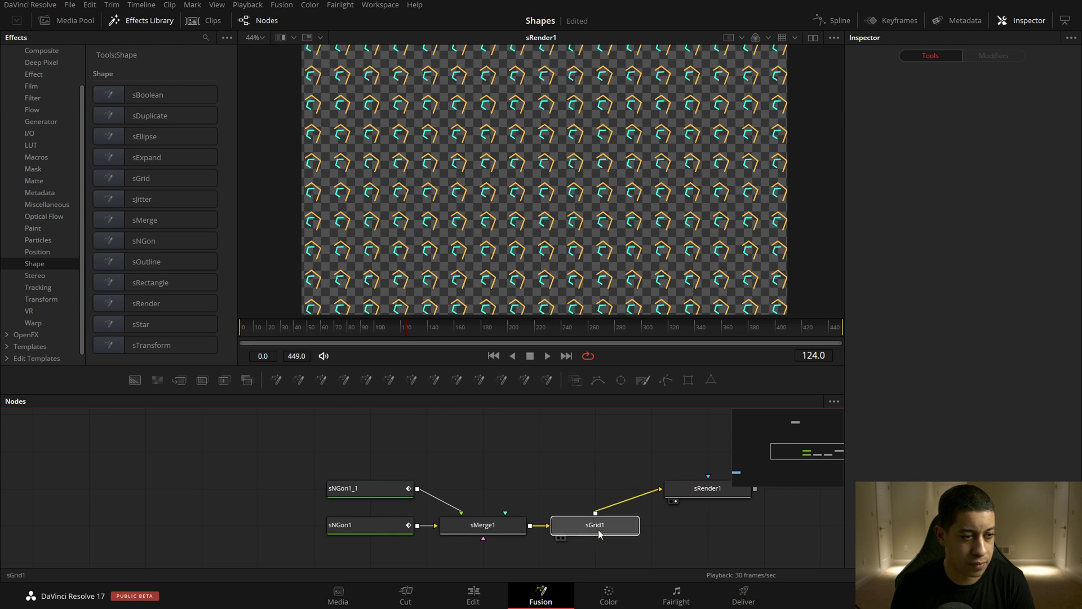
{"action": "left_click", "coordinate": [104, 136]}
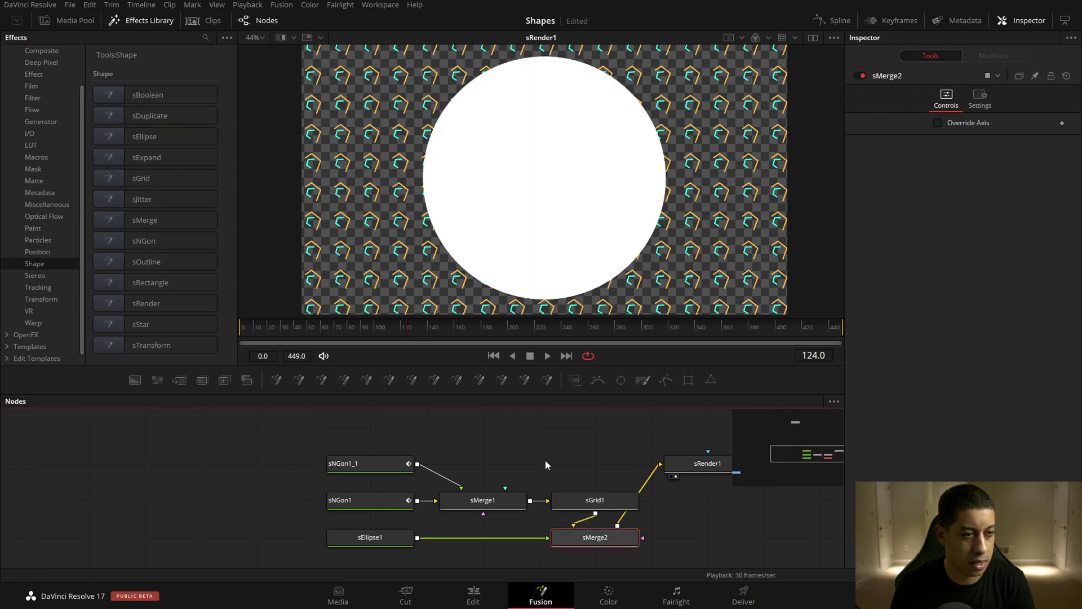
{"action": "left_click_drag", "start_coordinate": [527, 499], "coordinate": [529, 461]}
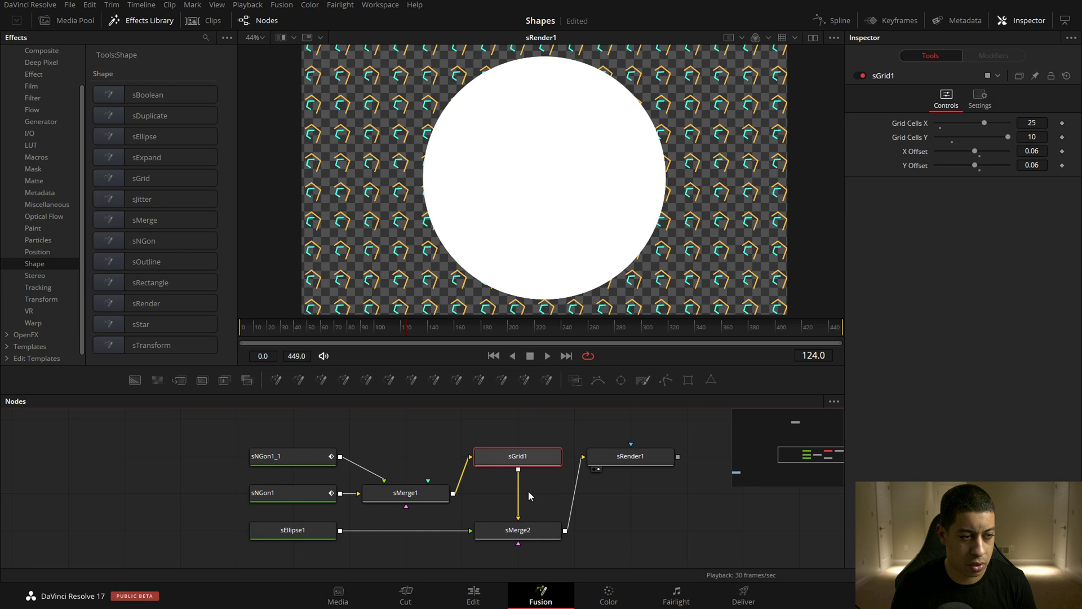
{"action": "left_click", "coordinate": [499, 531]}
{"action": "key", "text": "Delete"}
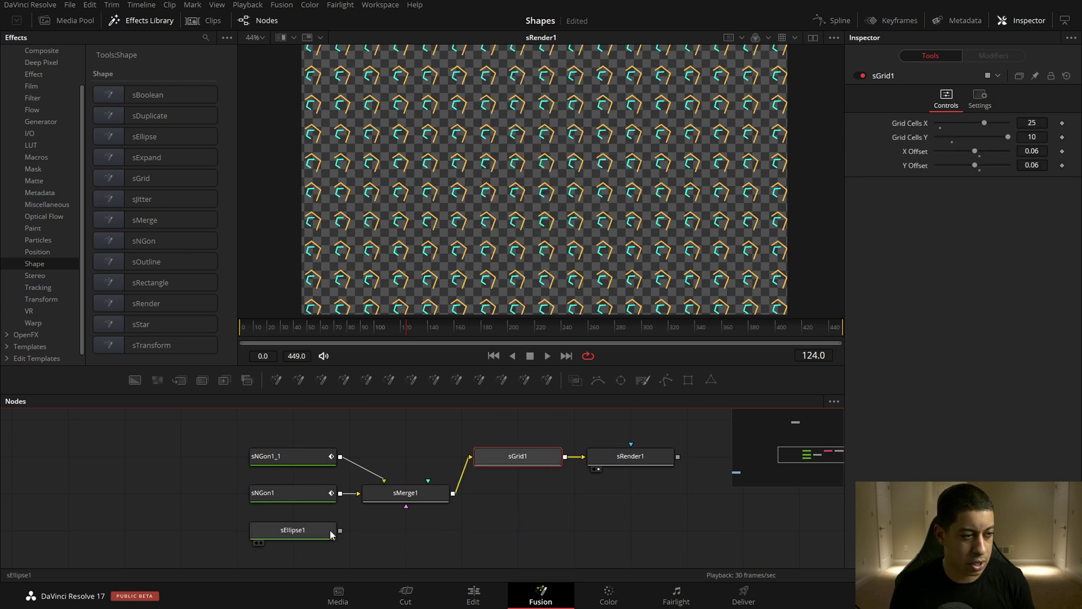
Arrange the nodes and wire sEllipse1's output into sRender1
{"action": "left_click_drag", "start_coordinate": [293, 529], "coordinate": [517, 492]}
{"action": "left_click_drag", "start_coordinate": [630, 455], "coordinate": [686, 492]}
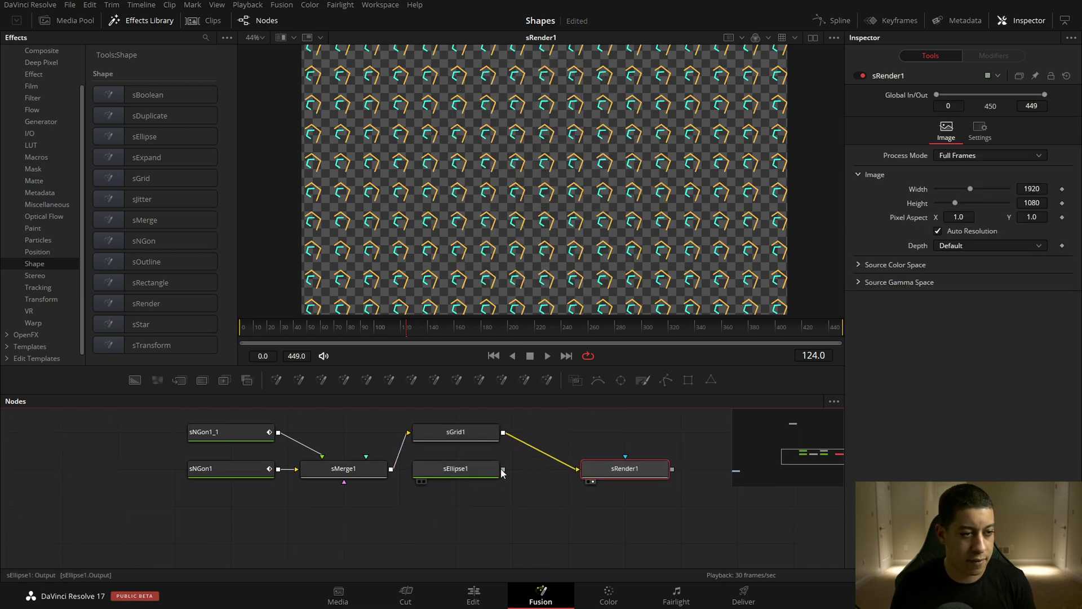
{"action": "left_click_drag", "start_coordinate": [503, 469], "coordinate": [592, 470]}
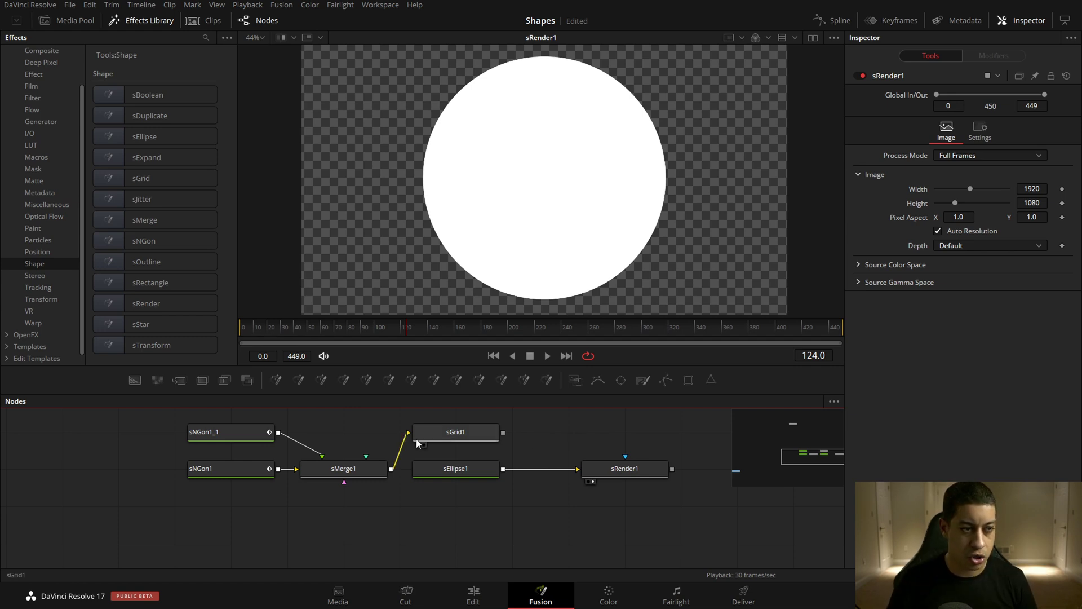
{"action": "left_click_drag", "start_coordinate": [501, 435], "coordinate": [568, 483]}
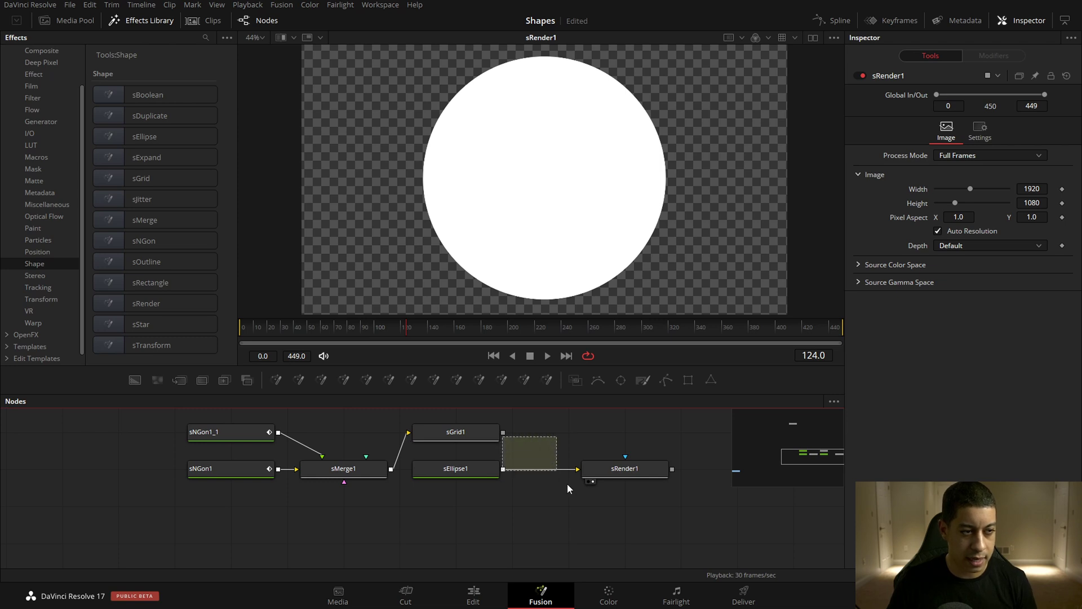
{"action": "left_click_drag", "start_coordinate": [502, 434], "coordinate": [578, 468]}
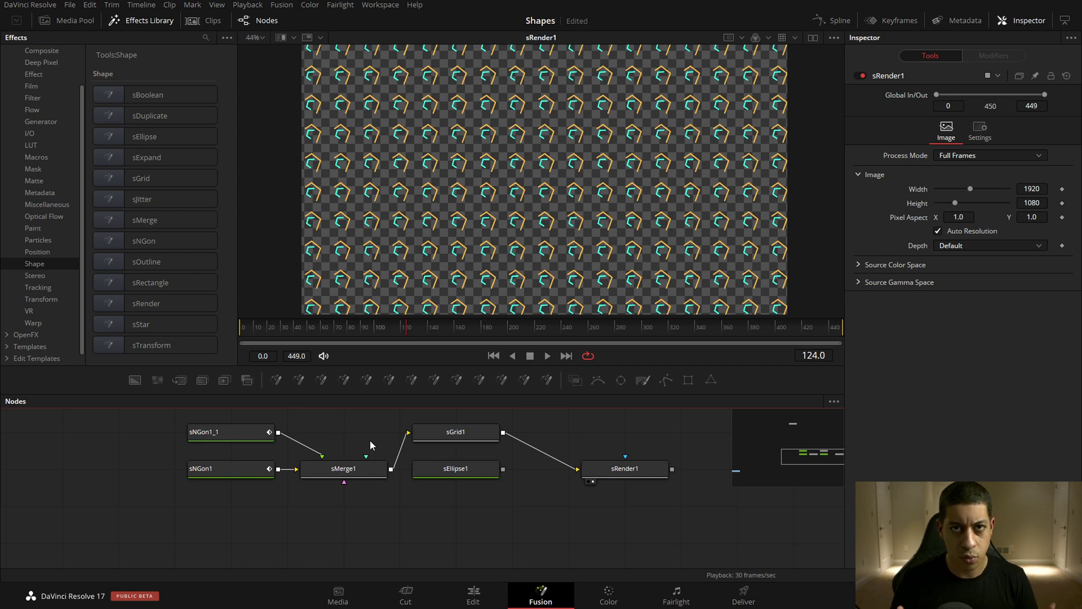
{"action": "left_click_drag", "start_coordinate": [503, 469], "coordinate": [582, 471]}
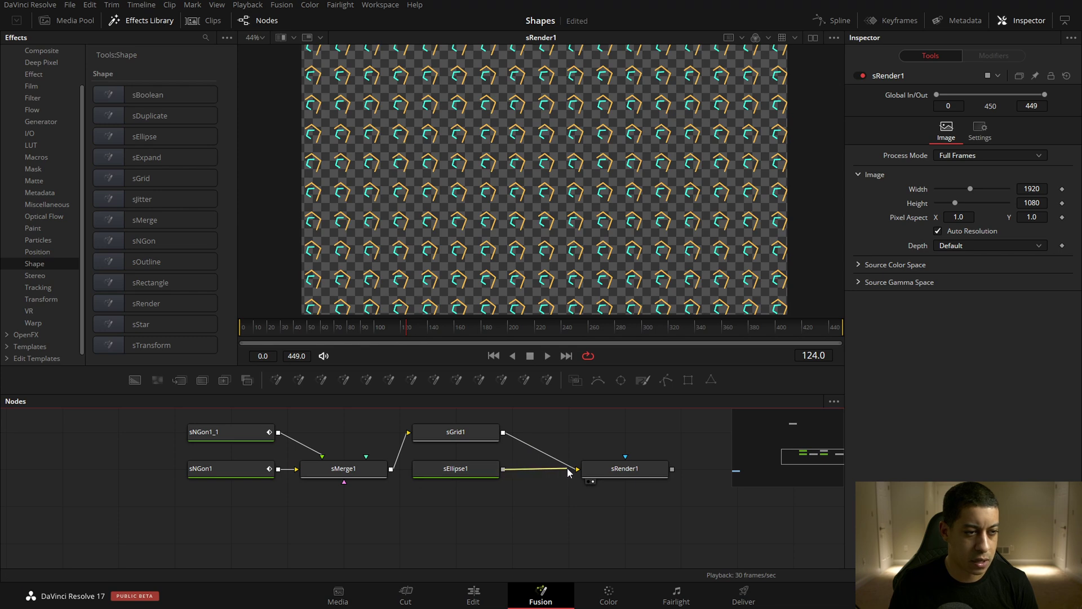
{"action": "left_click_drag", "start_coordinate": [582, 475], "coordinate": [578, 473]}
Make sEllipse1 hollow with a border width of about 0.029
{"action": "left_click", "coordinate": [448, 469]}
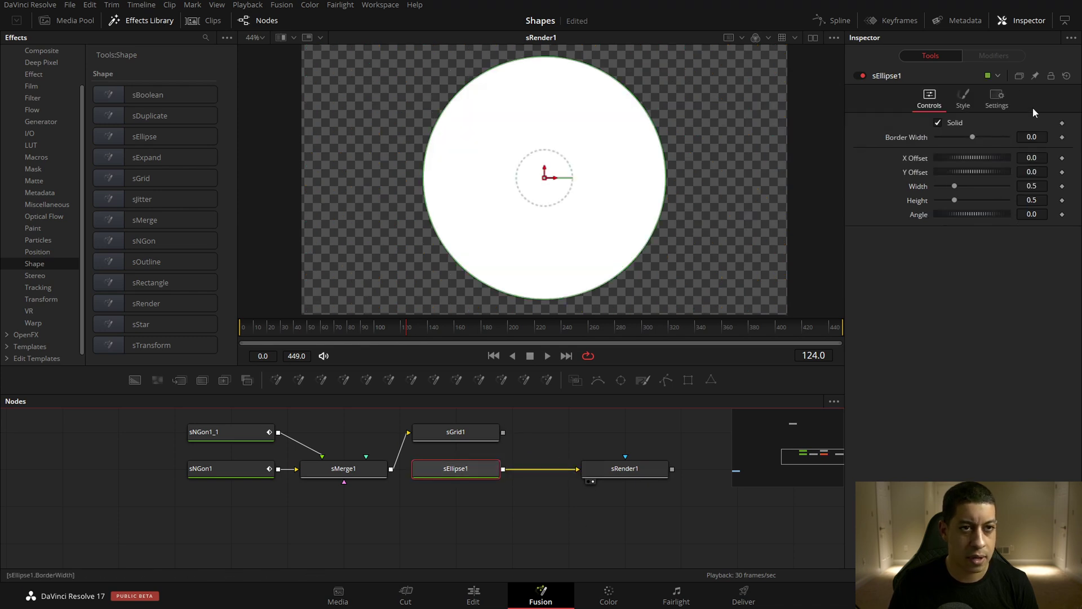
{"action": "left_click", "coordinate": [938, 123]}
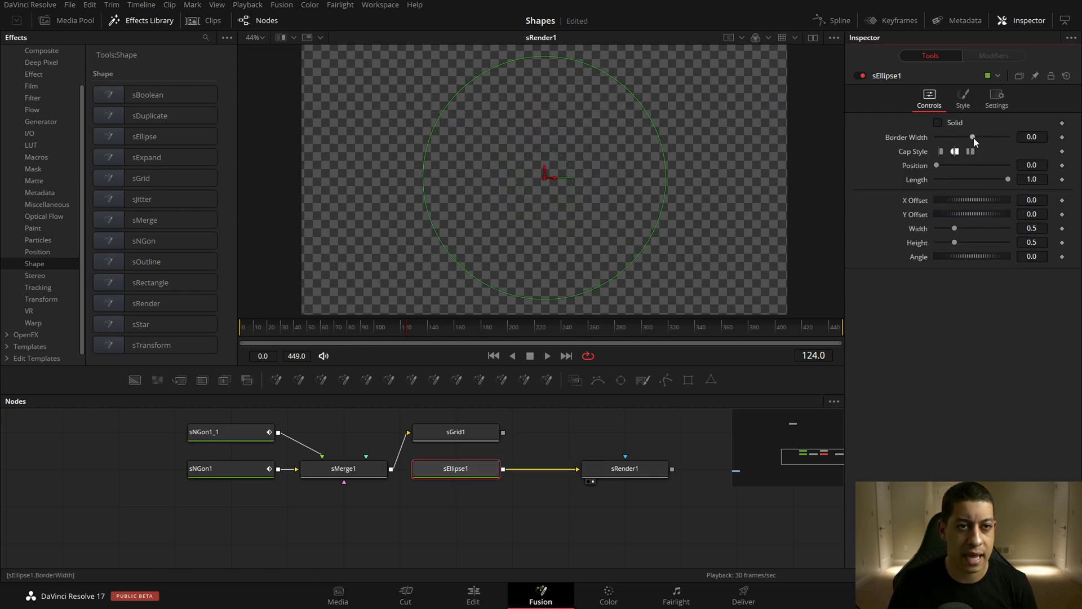
{"action": "left_click_drag", "start_coordinate": [974, 138], "coordinate": [978, 138]}
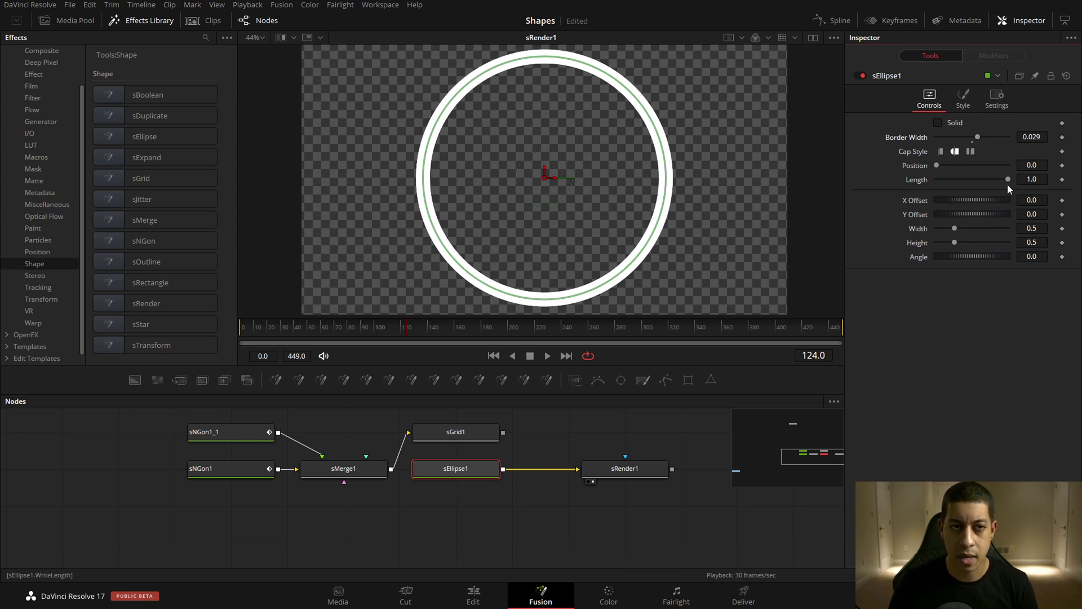
Try square and flat Cap Styles on a shortened arc, then lengthen it toward a full circle
{"action": "left_click_drag", "start_coordinate": [1007, 181], "coordinate": [938, 179]}
{"action": "left_click", "coordinate": [970, 151]}
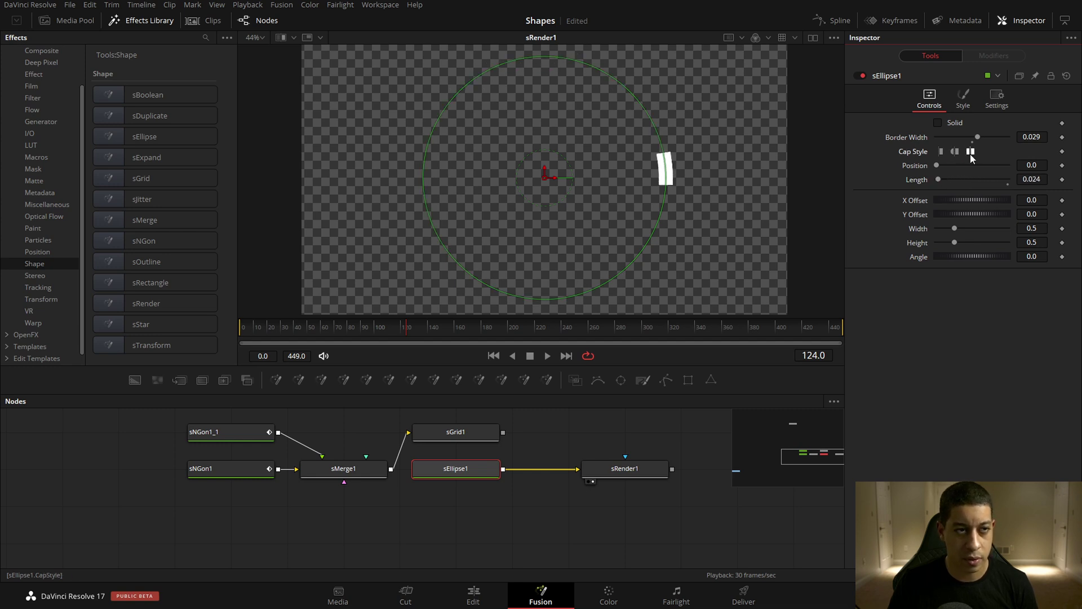
{"action": "left_click", "coordinate": [941, 151]}
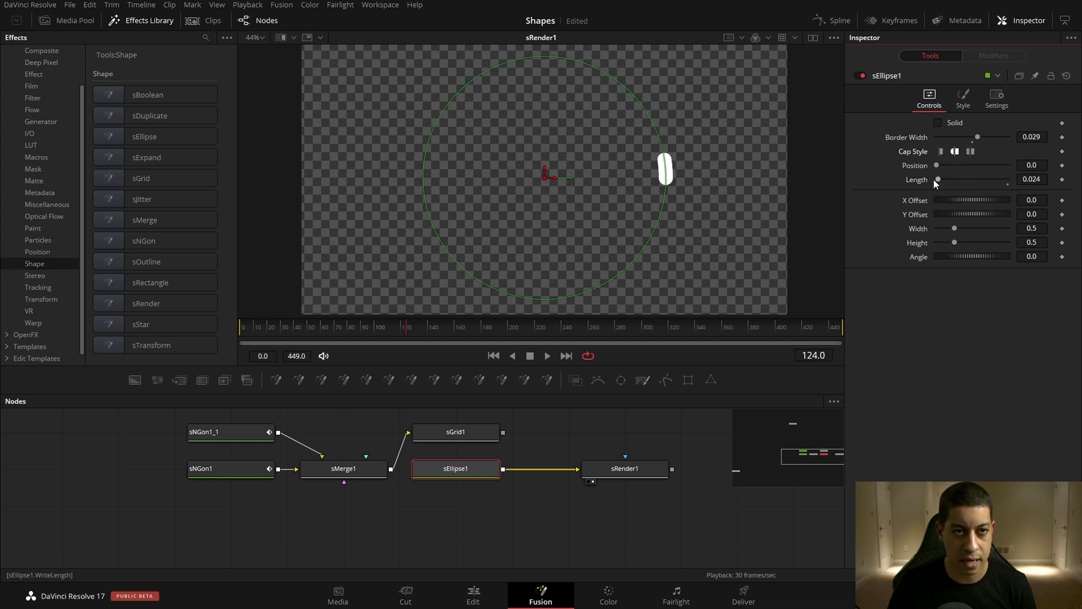
{"action": "mouse_move", "coordinate": [934, 181]}
{"action": "left_mouse_down"}
{"action": "mouse_move", "coordinate": [1005, 175]}
{"action": "mouse_move", "coordinate": [988, 171]}
{"action": "left_mouse_up"}
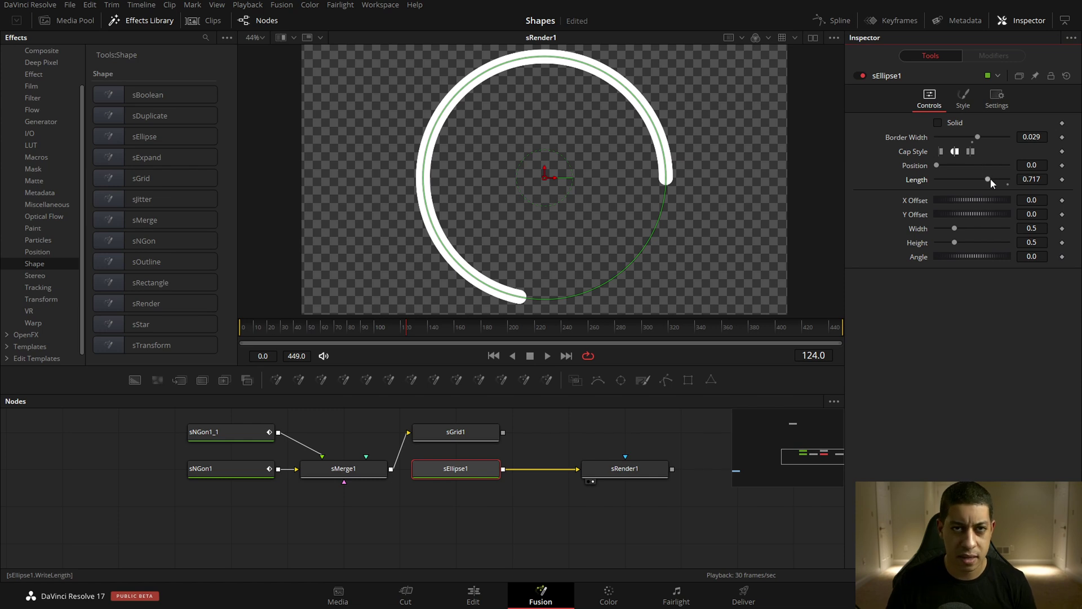
{"action": "mouse_move", "coordinate": [991, 182]}
{"action": "left_mouse_down"}
{"action": "mouse_move", "coordinate": [1012, 179]}
{"action": "mouse_move", "coordinate": [961, 165]}
{"action": "mouse_move", "coordinate": [997, 168]}
{"action": "mouse_move", "coordinate": [918, 165]}
{"action": "left_mouse_up"}
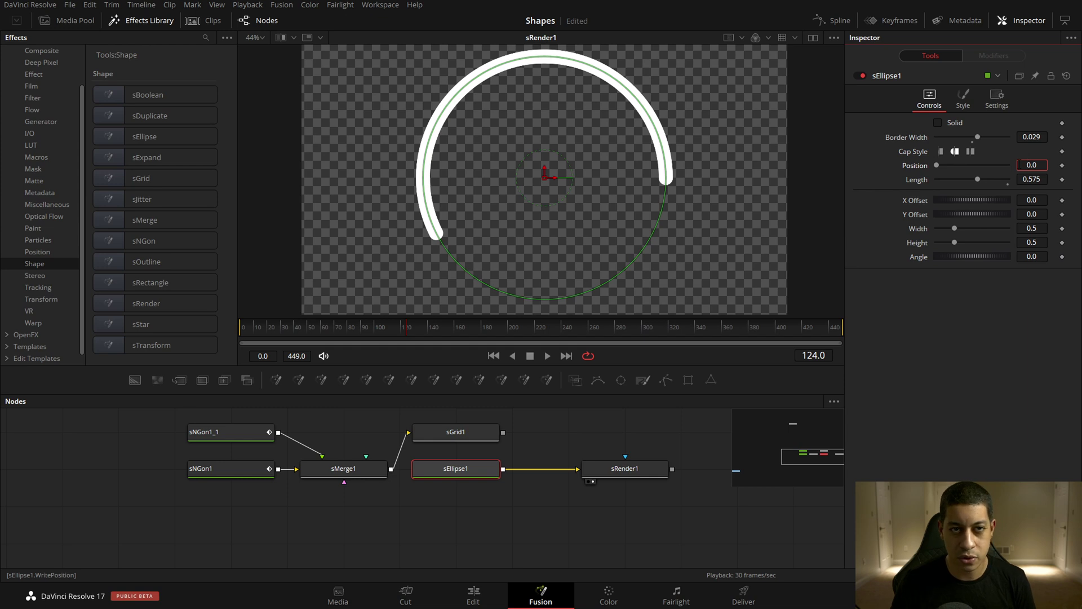
{"action": "type", "text": "10"}
{"action": "key", "text": "Tab"}
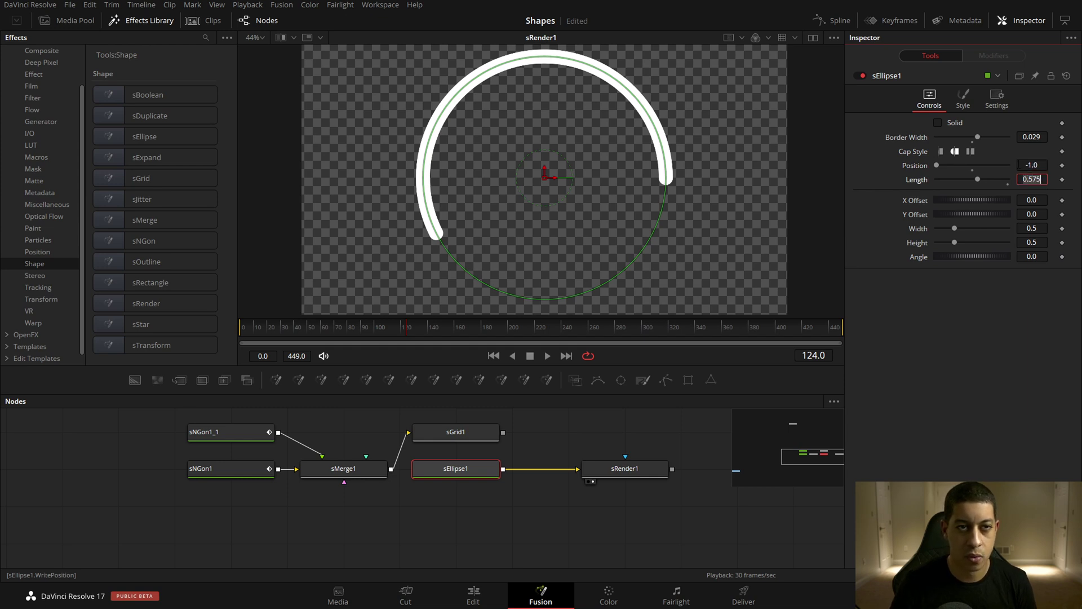
{"action": "mouse_move", "coordinate": [939, 166]}
{"action": "left_mouse_down"}
{"action": "mouse_move", "coordinate": [1004, 166]}
{"action": "mouse_move", "coordinate": [927, 161]}
{"action": "mouse_move", "coordinate": [1053, 172]}
{"action": "left_mouse_up"}
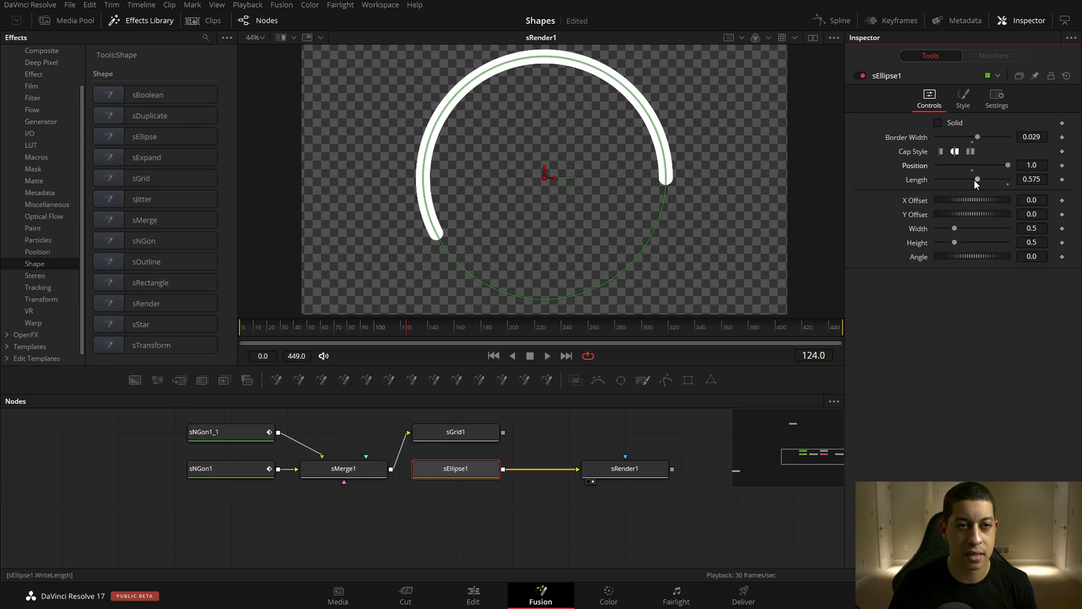
{"action": "left_click_drag", "start_coordinate": [974, 179], "coordinate": [912, 180]}
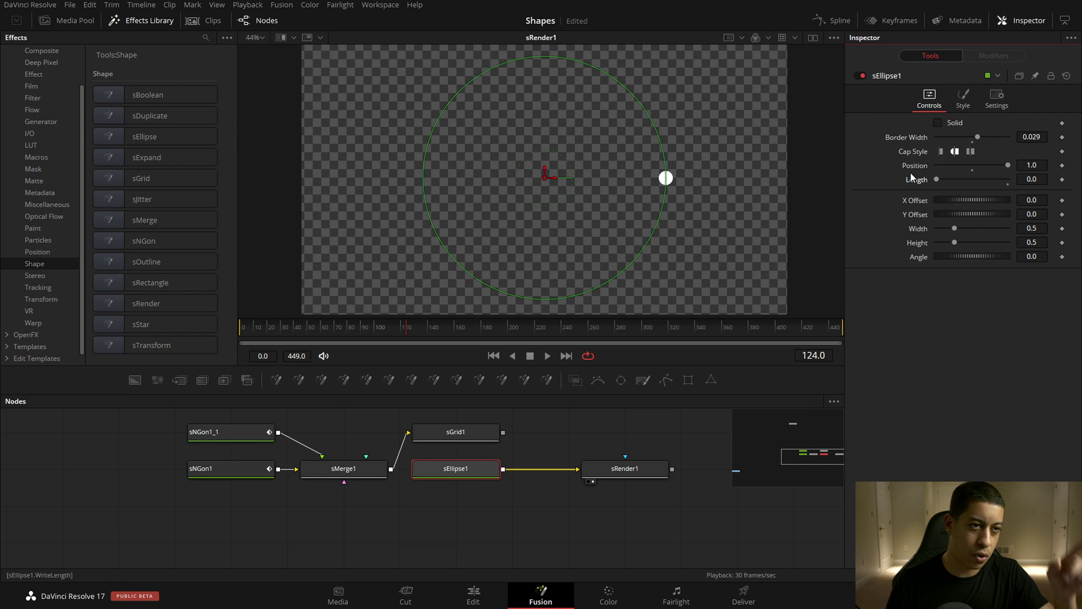
{"action": "mouse_move", "coordinate": [933, 178]}
{"action": "left_mouse_down"}
{"action": "mouse_move", "coordinate": [1007, 190]}
{"action": "mouse_move", "coordinate": [941, 179]}
{"action": "mouse_move", "coordinate": [1028, 176]}
{"action": "mouse_move", "coordinate": [969, 172]}
{"action": "left_mouse_up"}
{"action": "left_click", "coordinate": [1032, 179]}
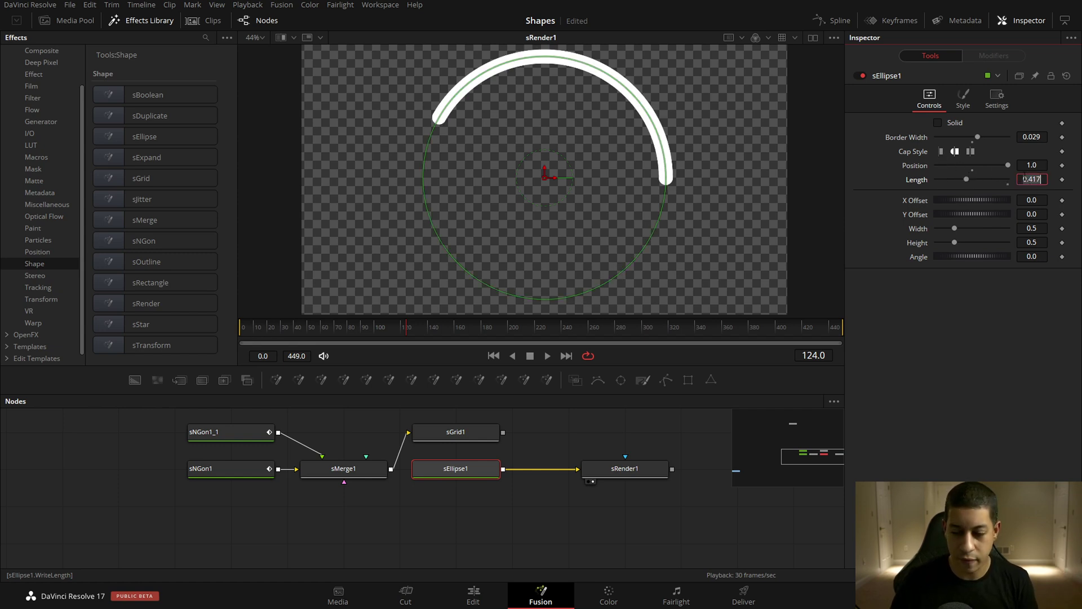
{"action": "key", "text": "Tab"}
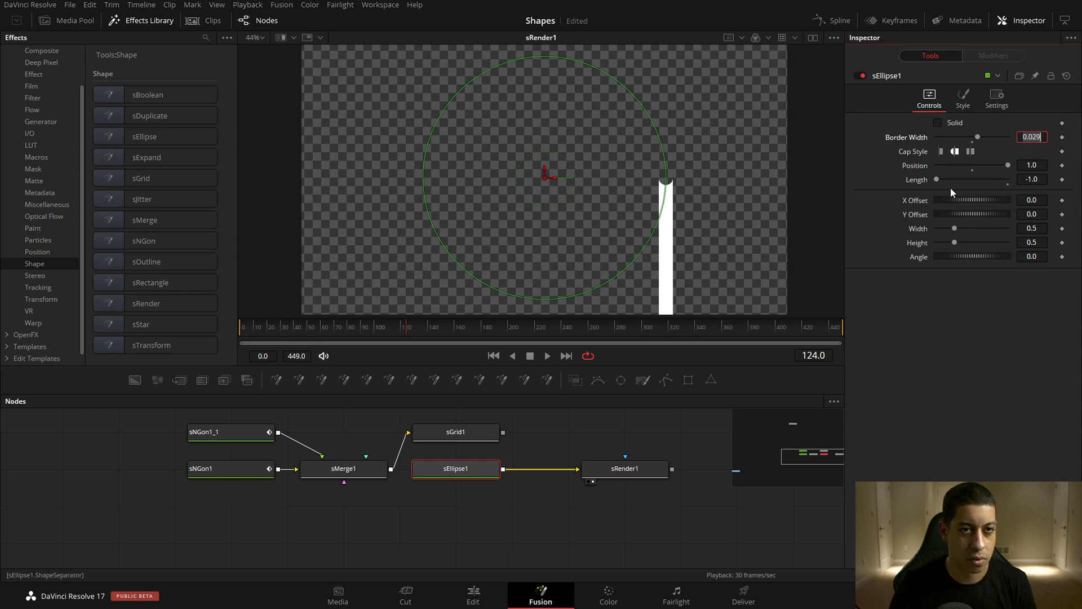
{"action": "mouse_move", "coordinate": [937, 179]}
{"action": "left_mouse_down"}
{"action": "mouse_move", "coordinate": [966, 180]}
{"action": "mouse_move", "coordinate": [980, 164]}
{"action": "mouse_move", "coordinate": [947, 173]}
{"action": "left_mouse_up"}
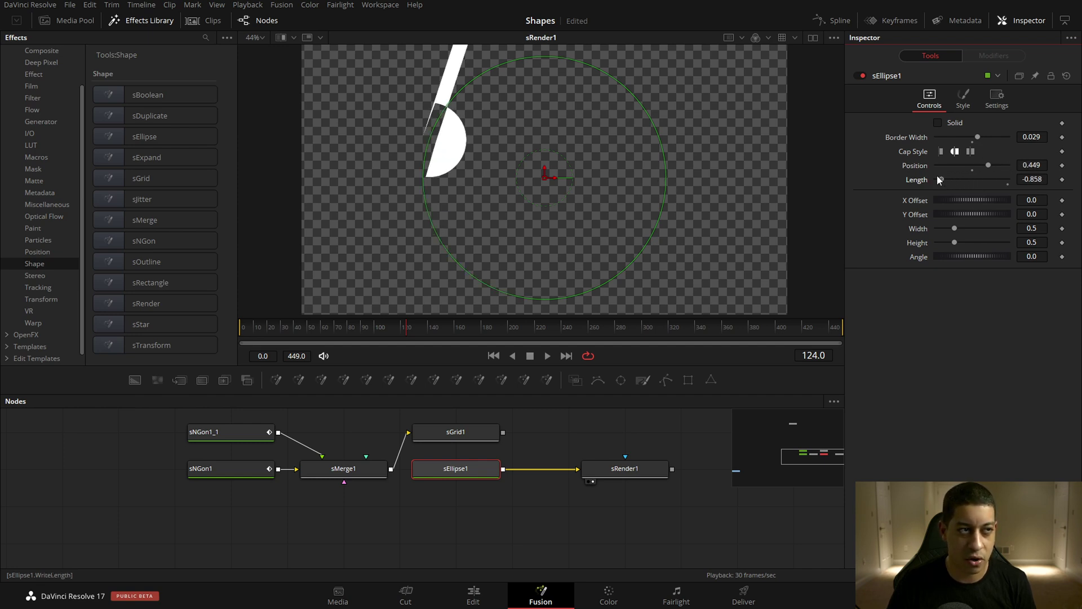
{"action": "left_click_drag", "start_coordinate": [946, 173], "coordinate": [865, 177]}
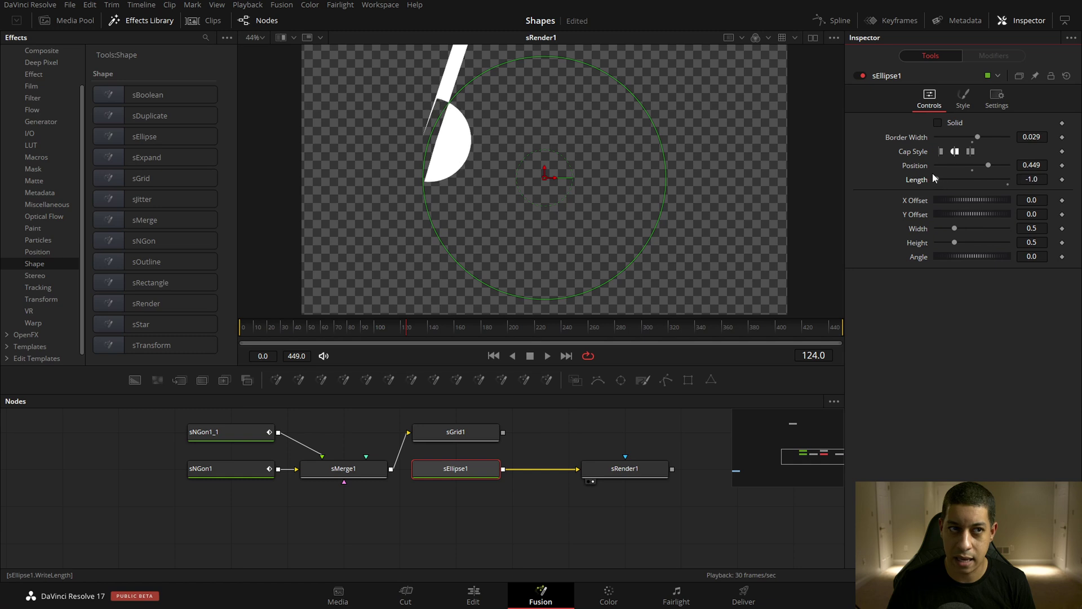
{"action": "mouse_move", "coordinate": [979, 166]}
{"action": "left_mouse_down"}
{"action": "mouse_move", "coordinate": [945, 179]}
{"action": "mouse_move", "coordinate": [973, 168]}
{"action": "mouse_move", "coordinate": [1009, 184]}
{"action": "left_mouse_up"}
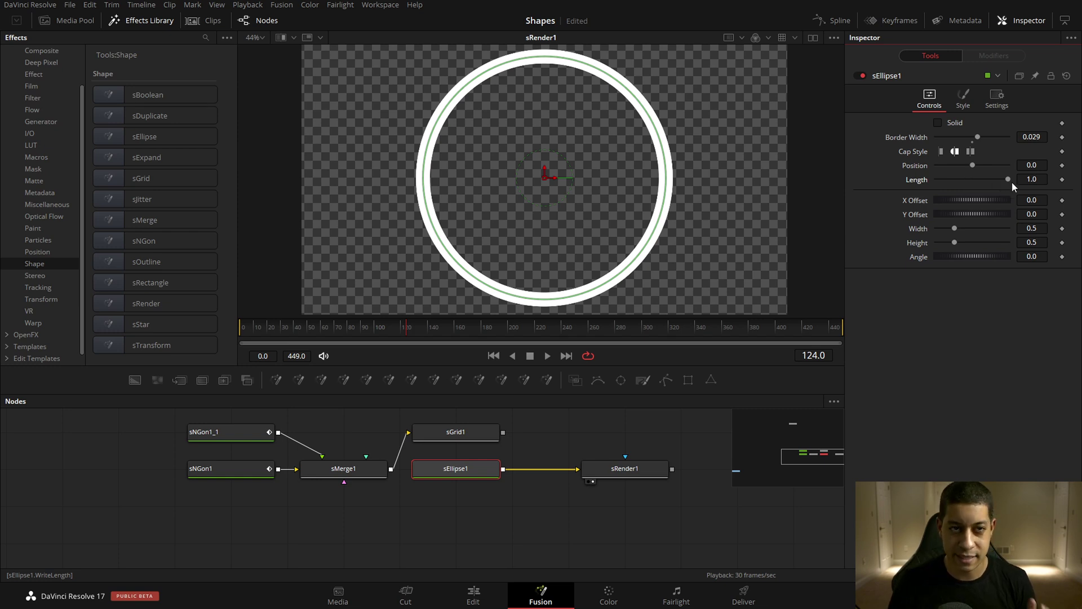
{"action": "left_click_drag", "start_coordinate": [1012, 181], "coordinate": [1001, 198]}
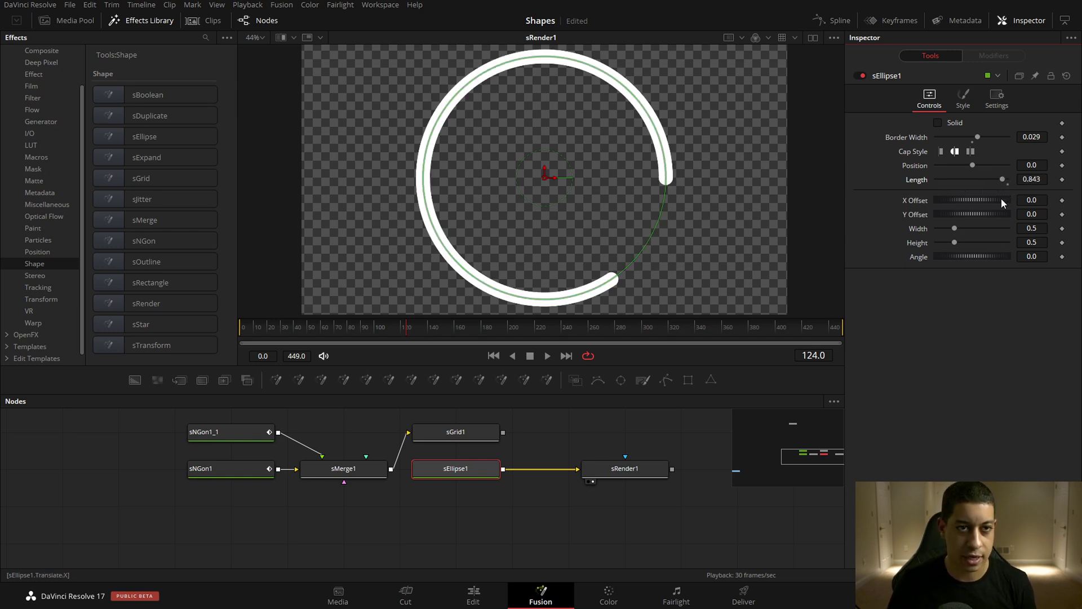
Restore the full ring and insert an sTransform node after sEllipse1
{"action": "left_click_drag", "start_coordinate": [1011, 185], "coordinate": [1024, 183]}
{"action": "left_click_drag", "start_coordinate": [551, 468], "coordinate": [659, 465]}
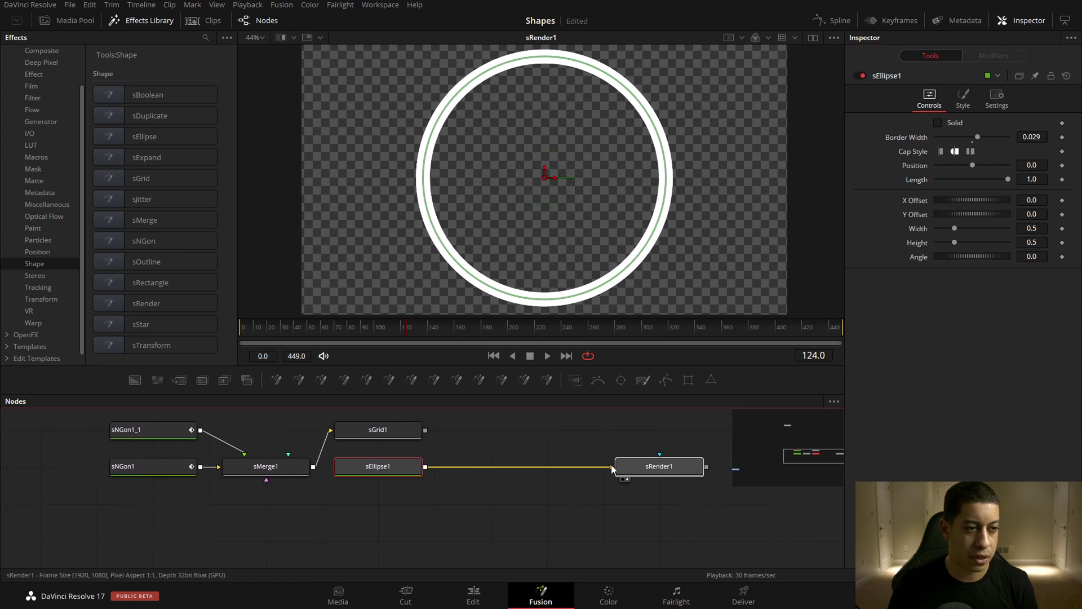
{"action": "left_click", "coordinate": [372, 470]}
{"action": "left_click", "coordinate": [115, 348]}
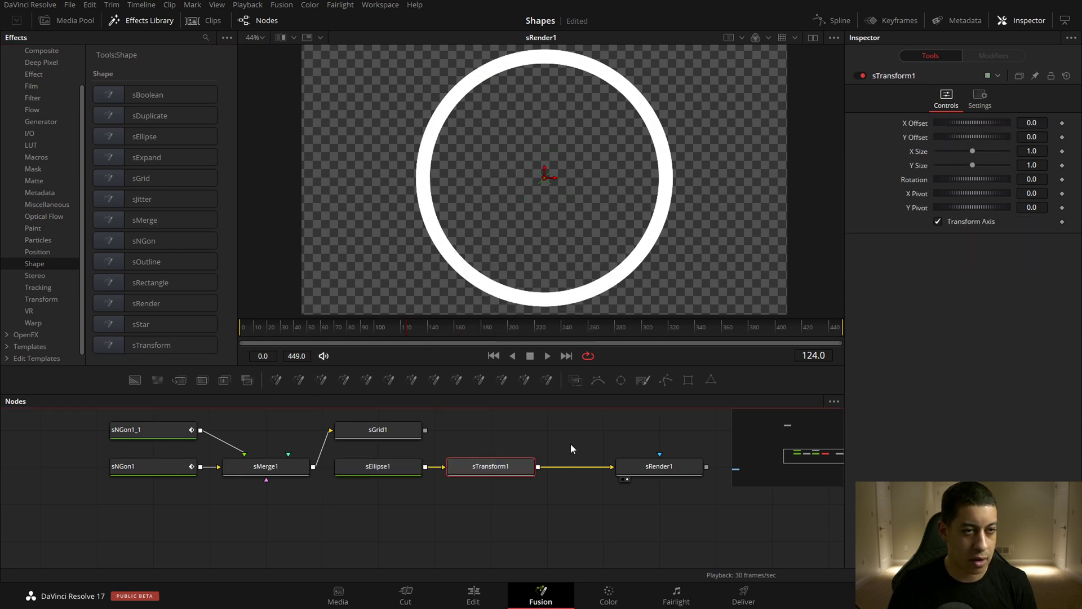
Set the sTransform X Size to -1.0 to mirror the ring horizontally
{"action": "left_click_drag", "start_coordinate": [570, 443], "coordinate": [526, 443]}
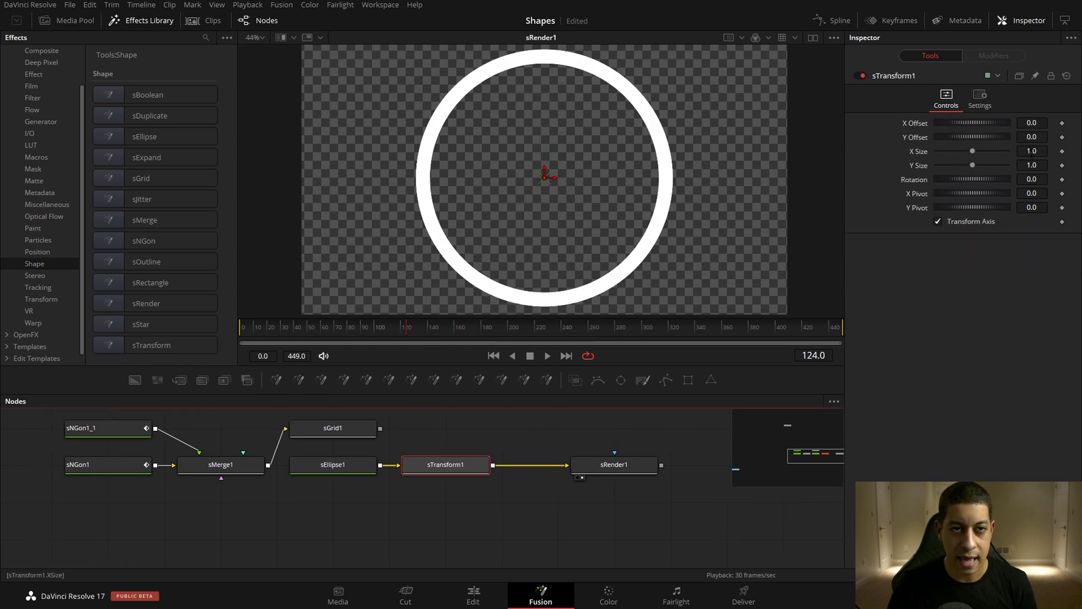
{"action": "left_click", "coordinate": [1032, 151]}
{"action": "type", "text": "-1"}
{"action": "key", "text": "Tab"}
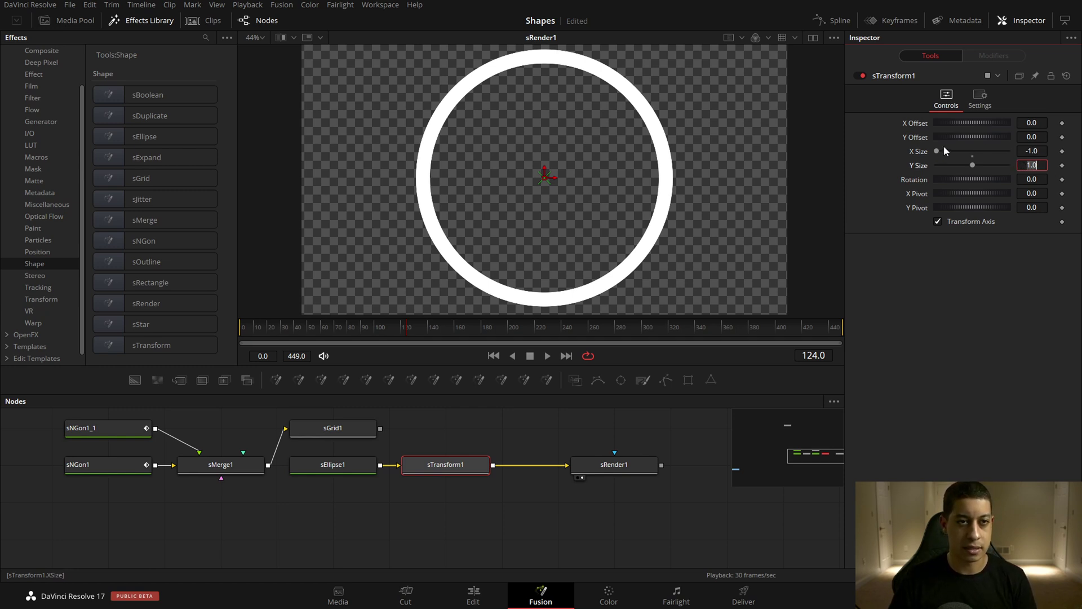
{"action": "mouse_move", "coordinate": [944, 151]}
{"action": "left_mouse_down"}
{"action": "mouse_move", "coordinate": [975, 164]}
{"action": "mouse_move", "coordinate": [929, 156]}
{"action": "left_mouse_up"}
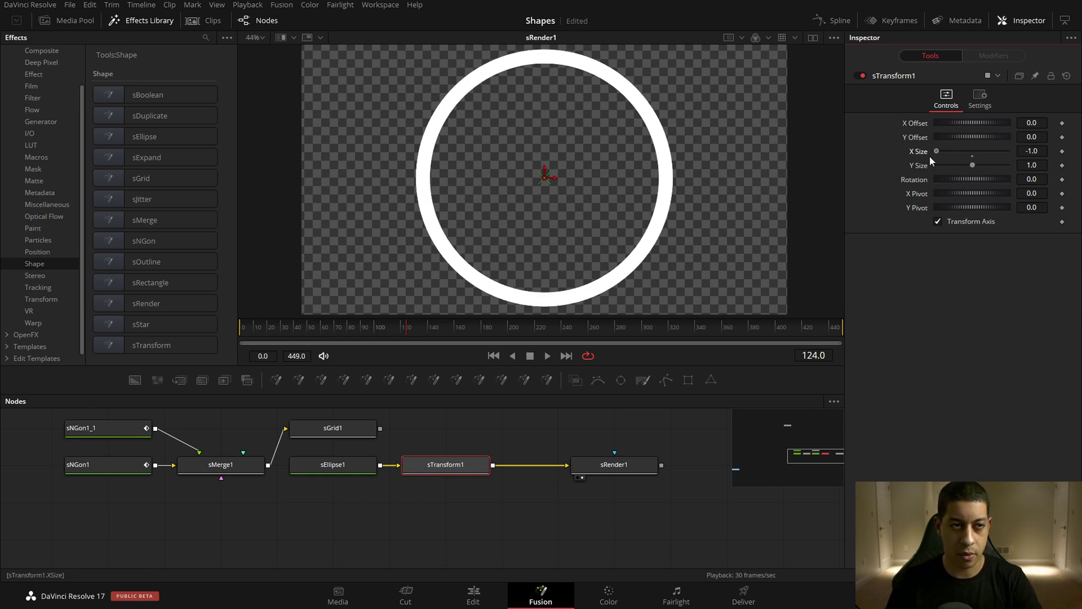
{"action": "left_click", "coordinate": [347, 466]}
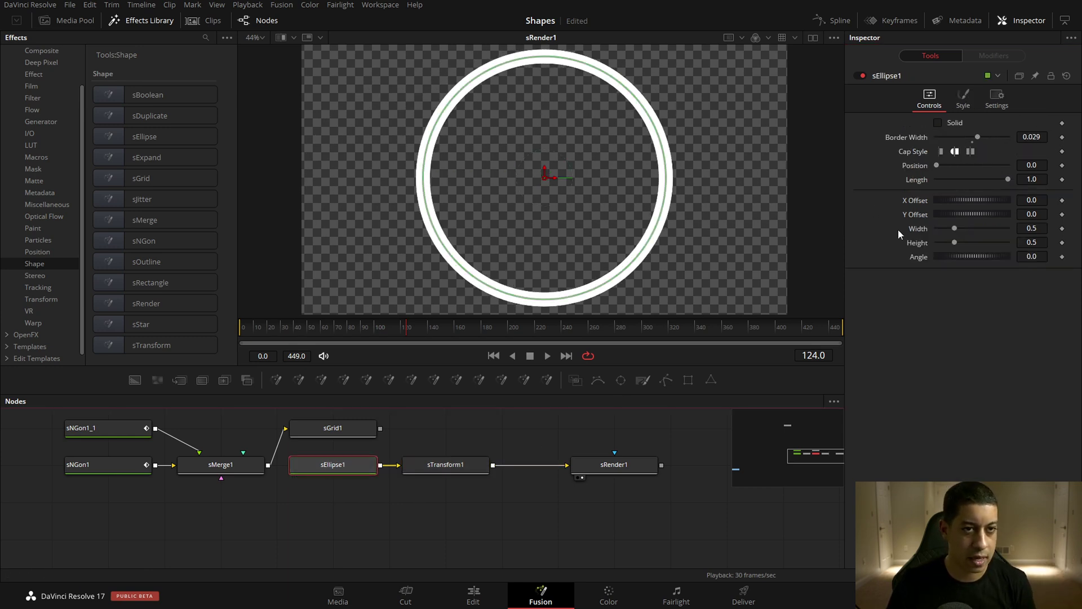
{"action": "mouse_move", "coordinate": [1008, 180]}
{"action": "left_mouse_down"}
{"action": "mouse_move", "coordinate": [955, 180]}
{"action": "mouse_move", "coordinate": [1018, 199]}
{"action": "mouse_move", "coordinate": [960, 186]}
{"action": "mouse_move", "coordinate": [1021, 188]}
{"action": "left_mouse_up"}
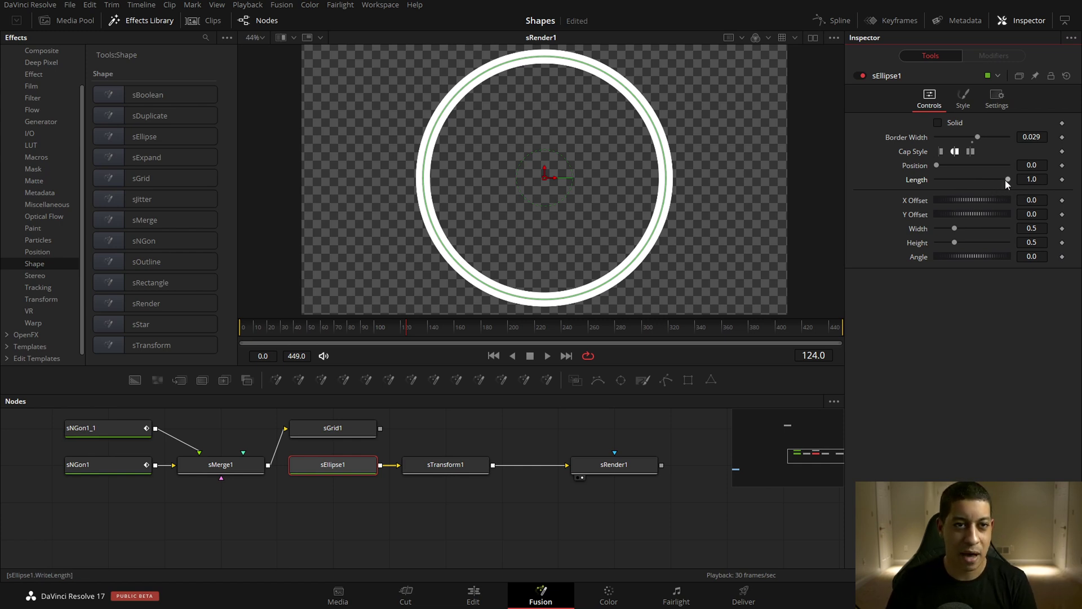
{"action": "mouse_move", "coordinate": [1006, 181]}
{"action": "left_mouse_down"}
{"action": "mouse_move", "coordinate": [959, 179]}
{"action": "mouse_move", "coordinate": [1017, 188]}
{"action": "mouse_move", "coordinate": [948, 187]}
{"action": "mouse_move", "coordinate": [1021, 193]}
{"action": "left_mouse_up"}
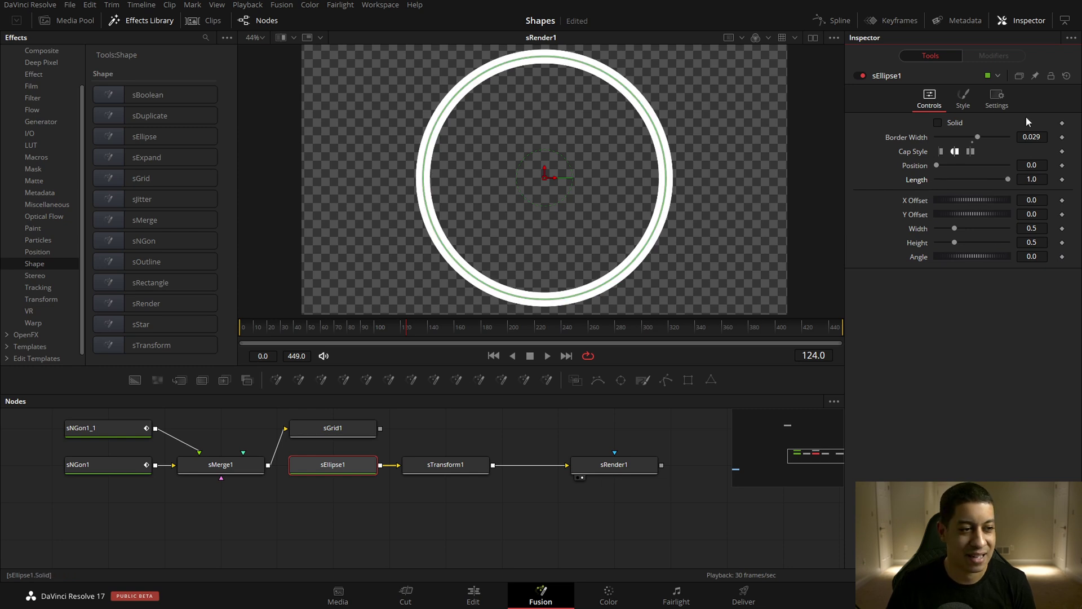